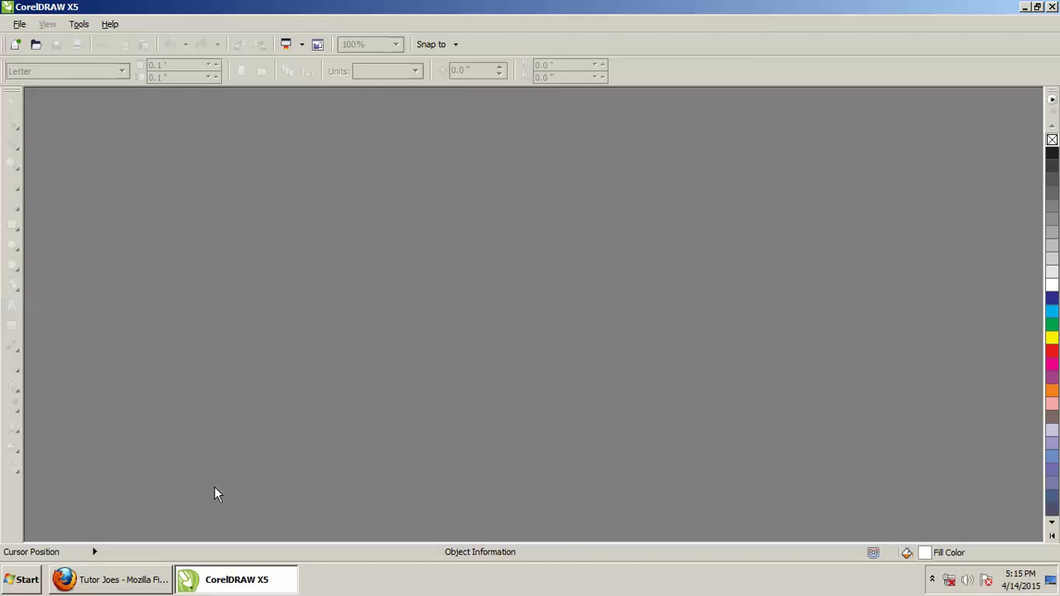
# - Create a new A4 document named Clock in portrait orientation
pyautogui.click(19, 24)
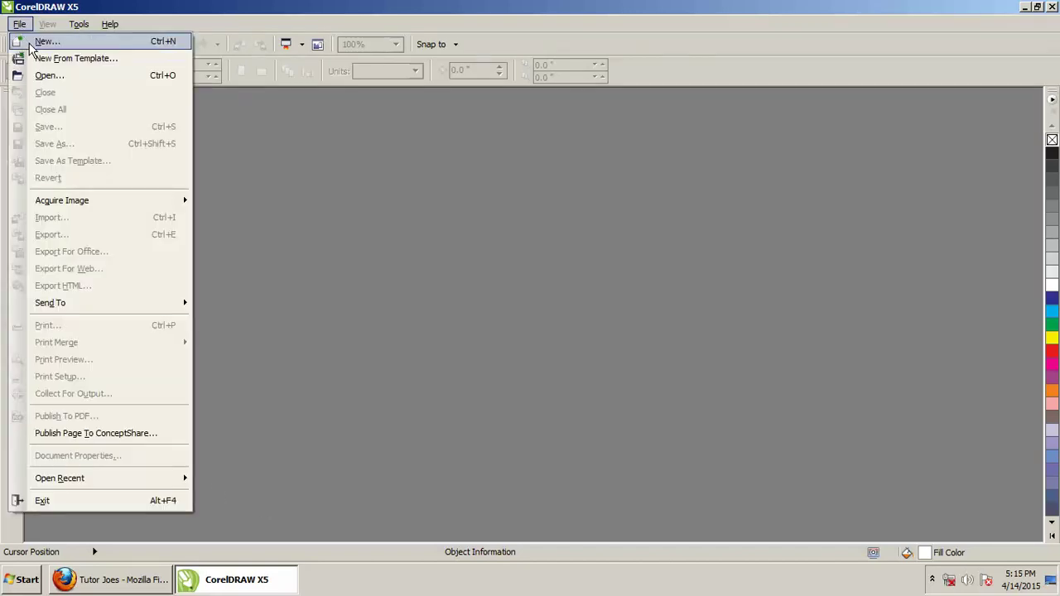
pyautogui.click(33, 41)
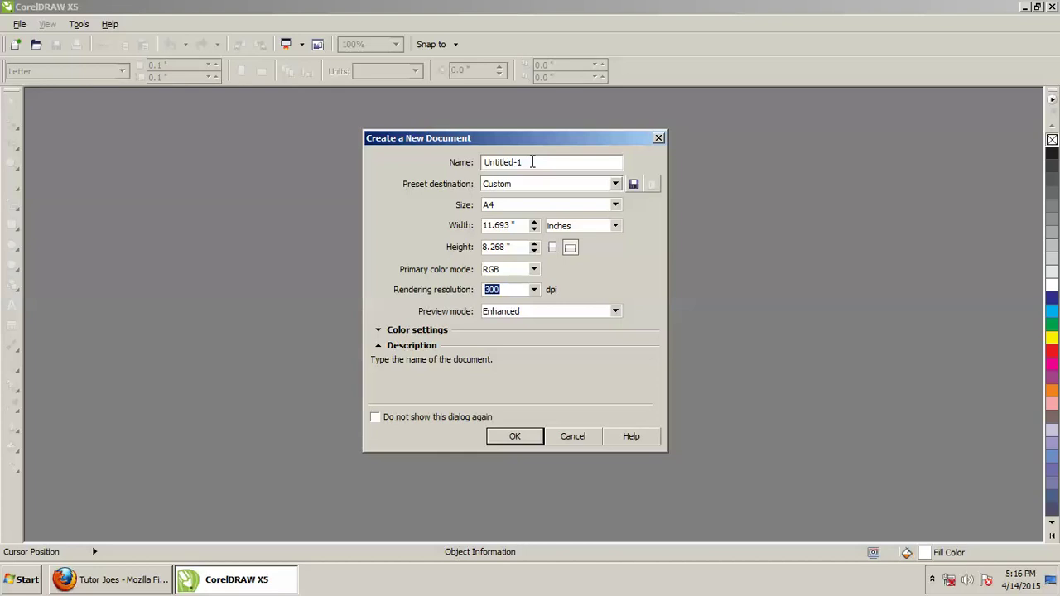
pyautogui.moveTo(533, 161); pyautogui.dragTo(477, 162)
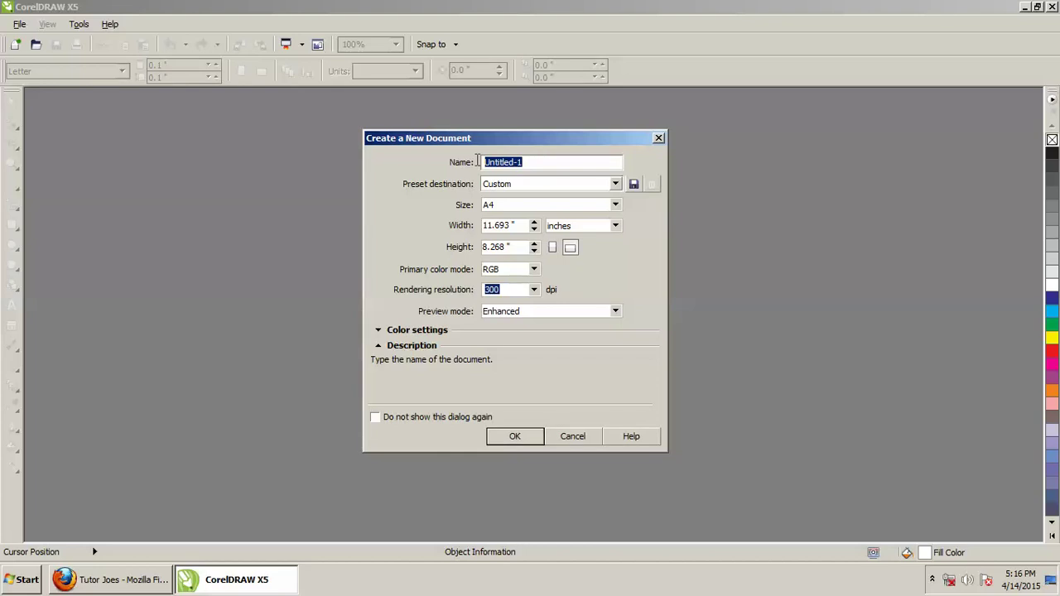
pyautogui.write('Clock')
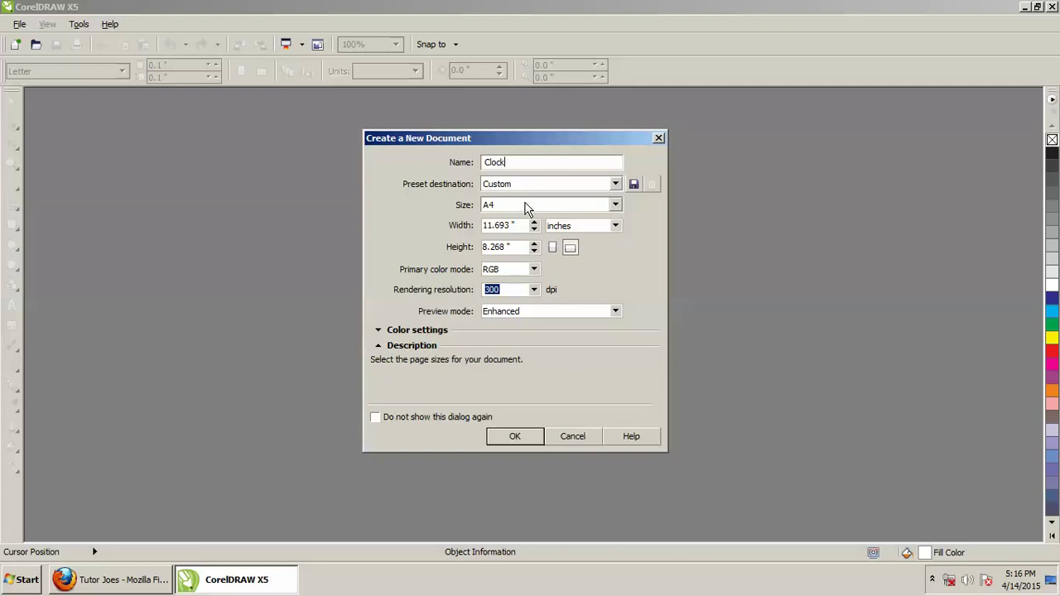
pyautogui.click(553, 248)
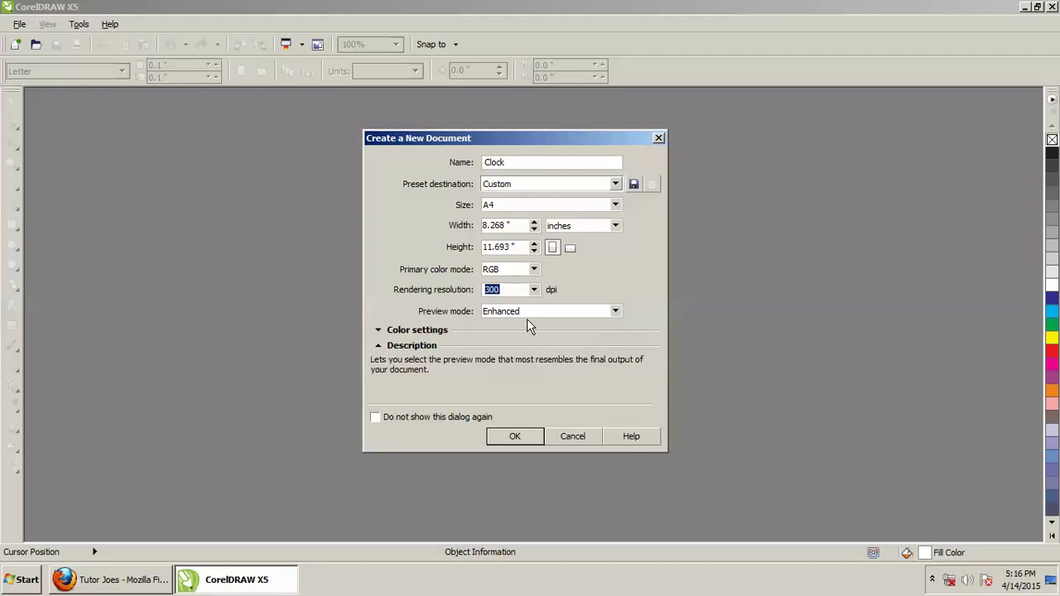
pyautogui.click(513, 436)
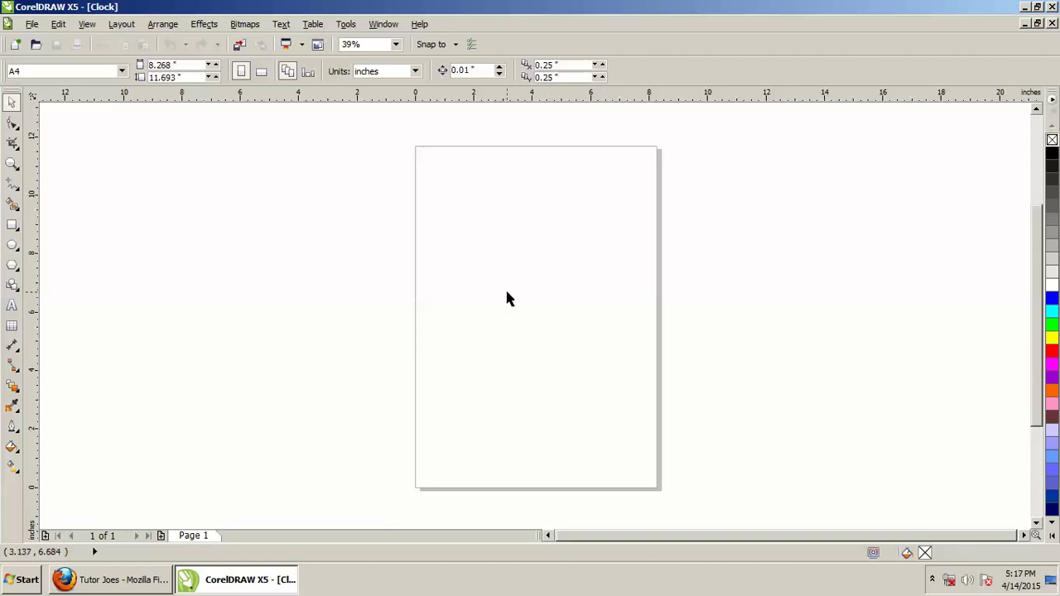
# - Draw a six-sided polygon about 4.2 inches wide and 4.85 inches high near the middle of the page
pyautogui.scroll(2, 507, 292)
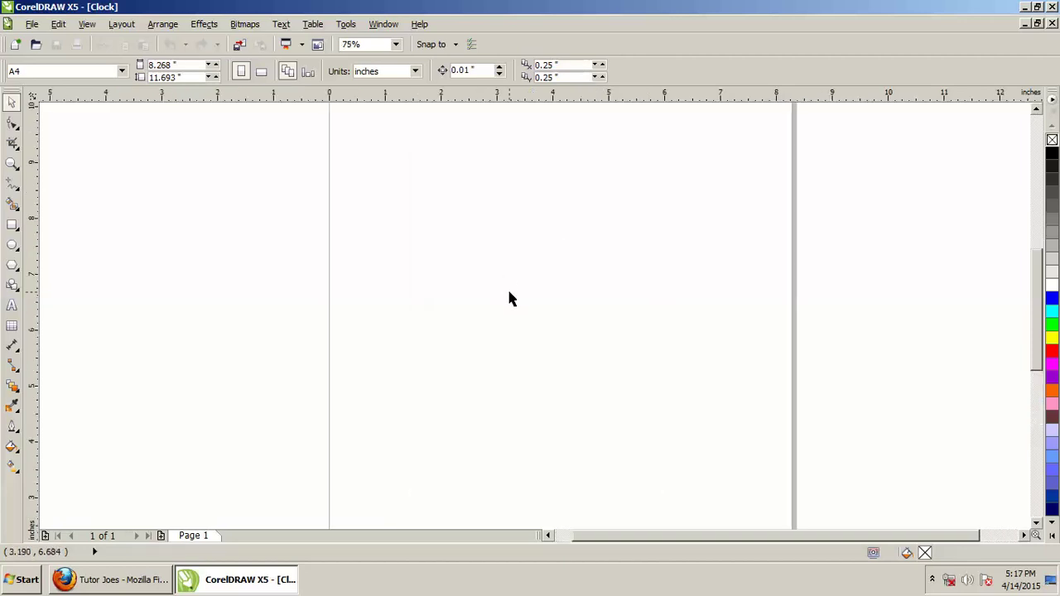
pyautogui.click(15, 267)
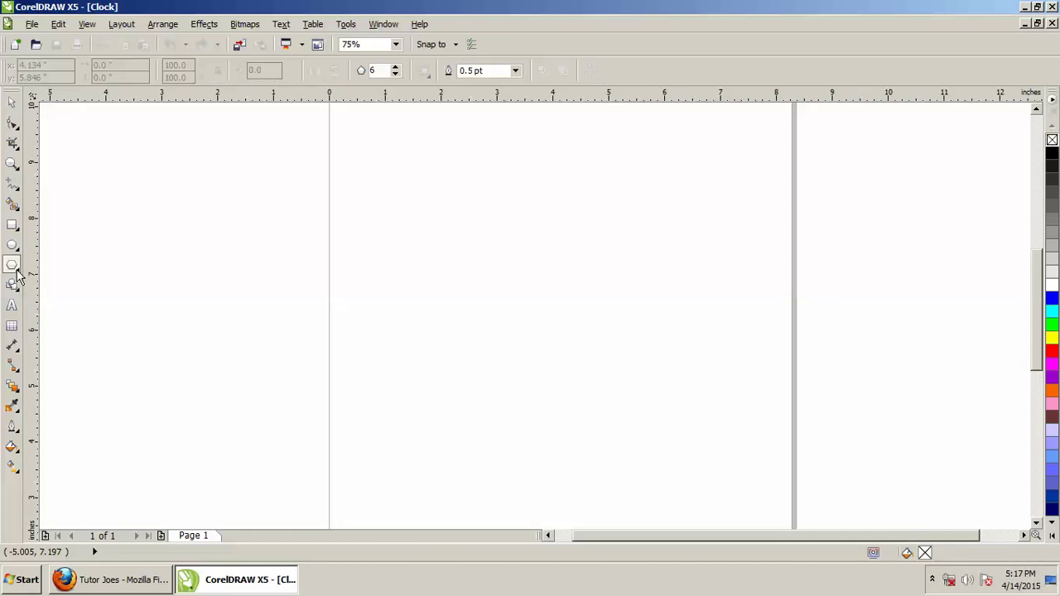
pyautogui.click(17, 272)
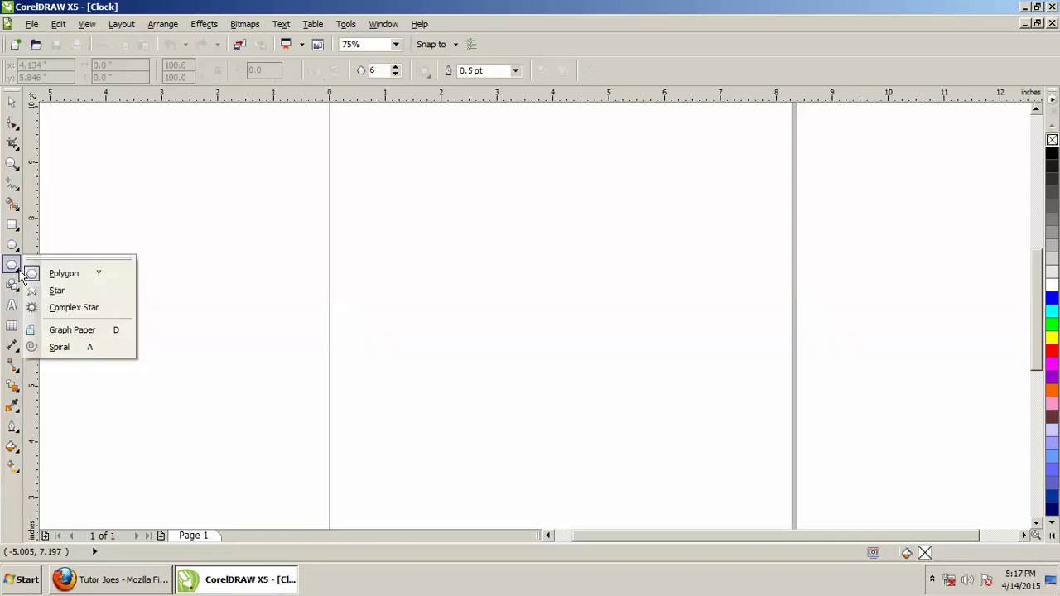
pyautogui.click(62, 276)
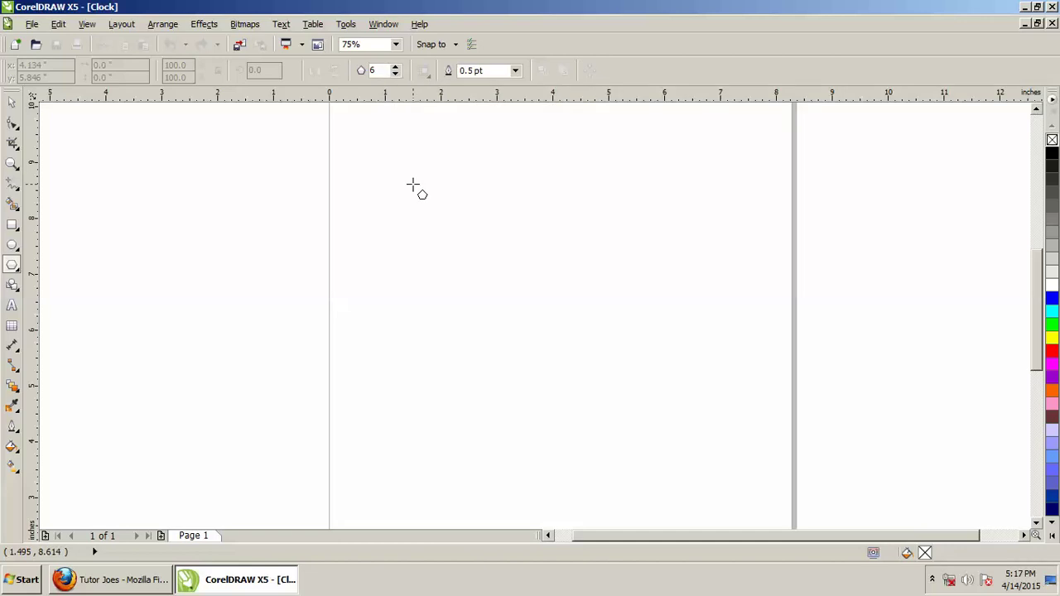
pyautogui.moveTo(390, 192)
pyautogui.mouseDown()
pyautogui.moveTo(655, 401)
pyautogui.moveTo(643, 396)
pyautogui.mouseUp()
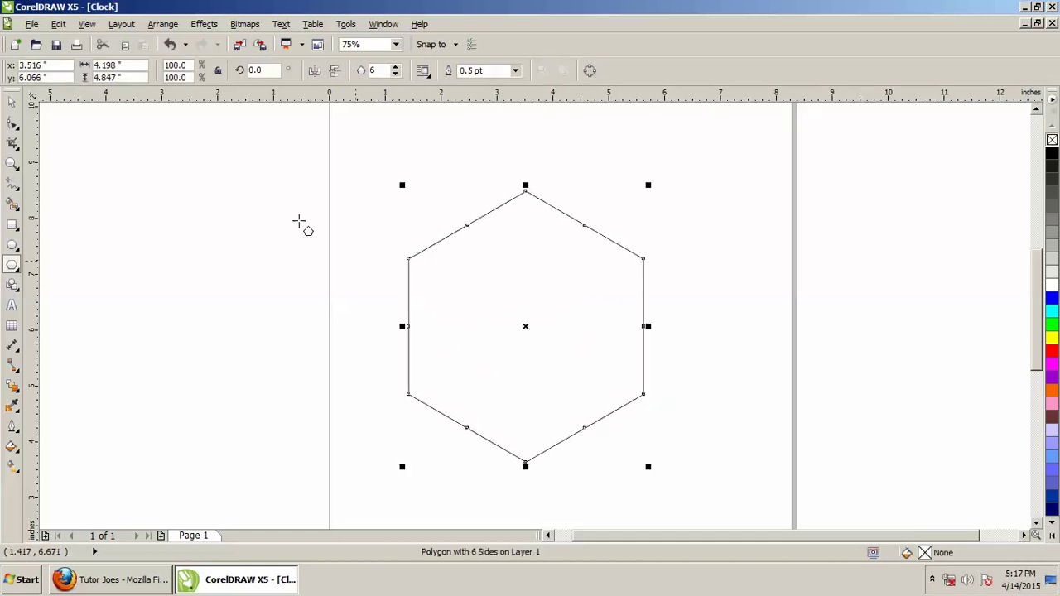
# - Rotate the hexagon to 90 degrees and shift it slightly up and to the right
pyautogui.doubleClick(260, 69)
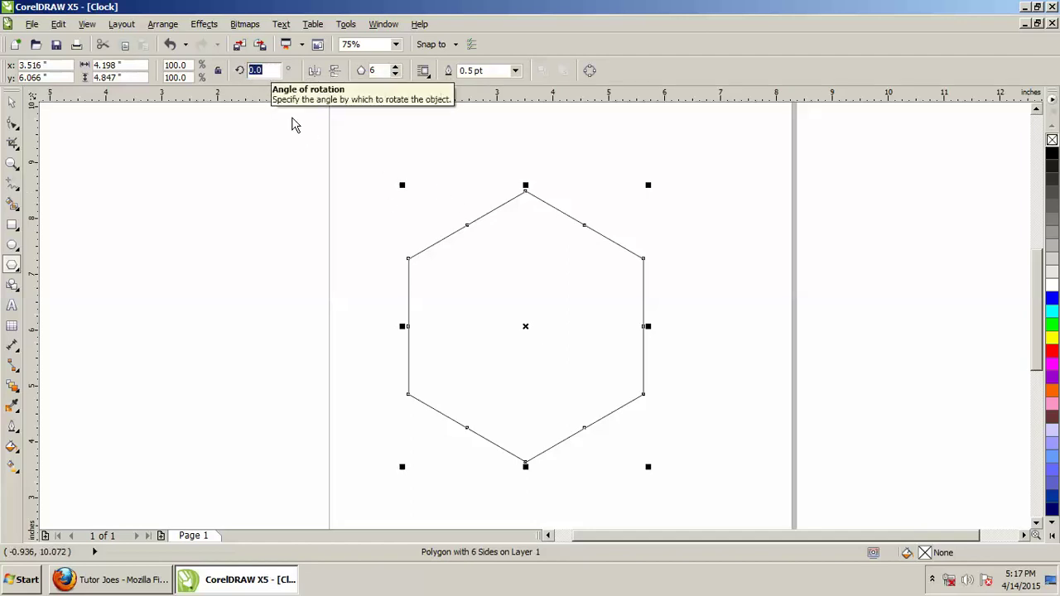
pyautogui.write('90')
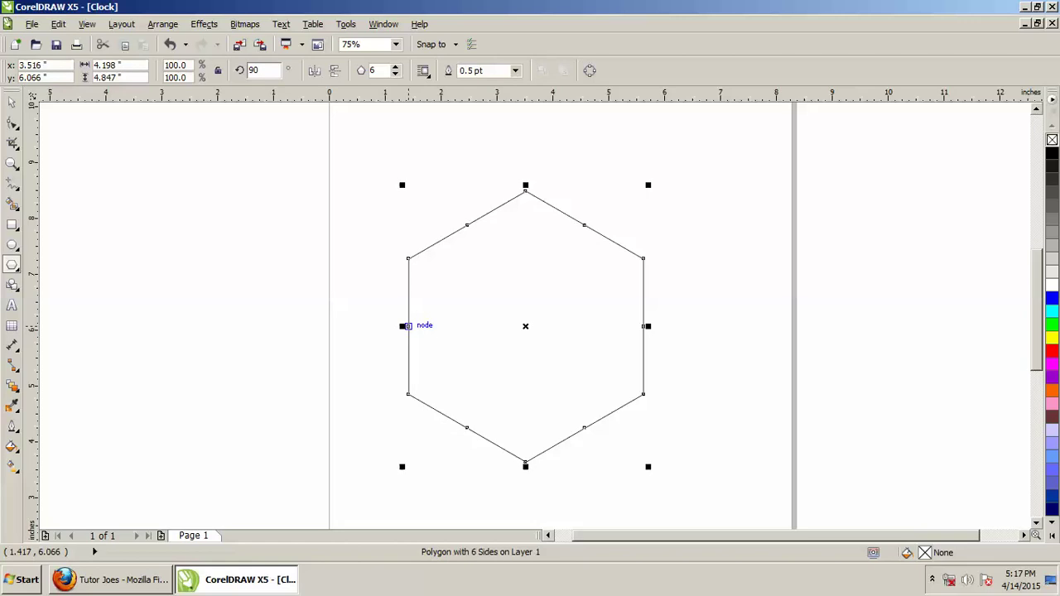
pyautogui.press('Return')
pyautogui.click(12, 102)
pyautogui.moveTo(539, 298)
pyautogui.mouseDown()
pyautogui.moveTo(572, 286)
pyautogui.moveTo(554, 289)
pyautogui.mouseUp()
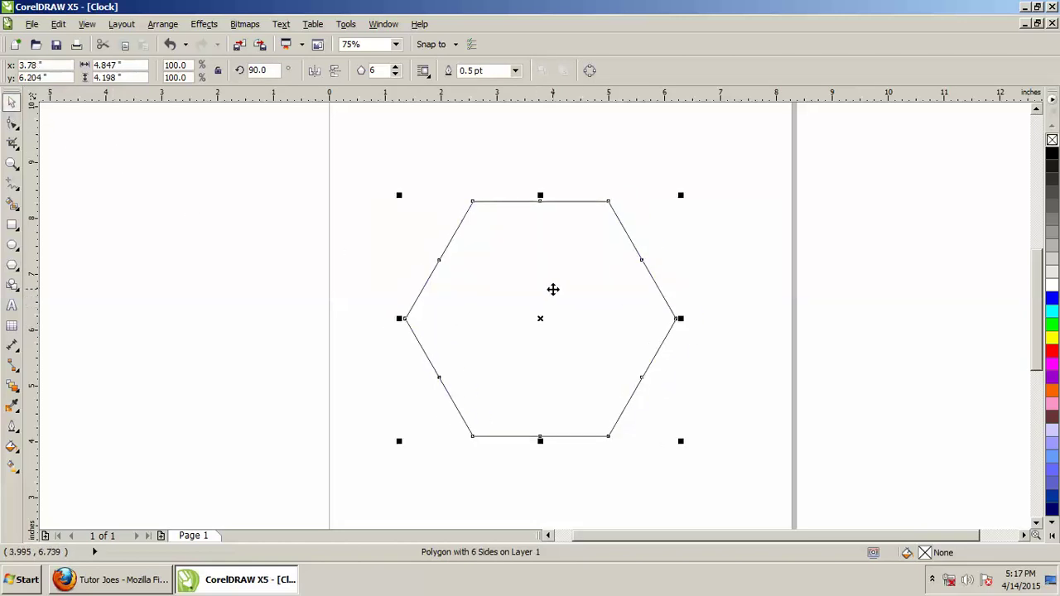
# - Center the hexagon on the page
pyautogui.scroll(-3, 622, 254)
pyautogui.scroll(3, 545, 277)
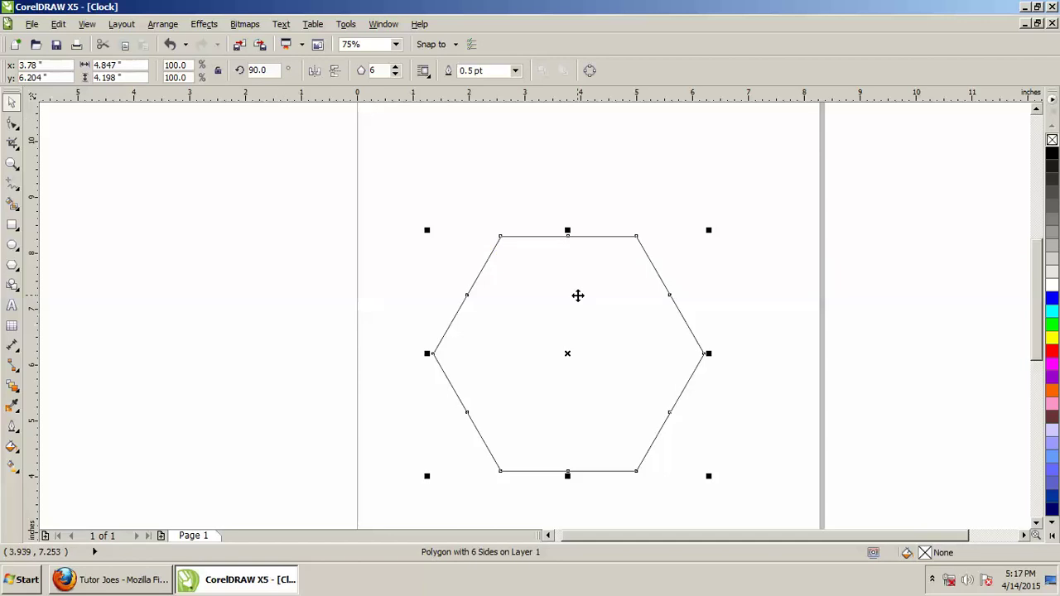
pyautogui.click(162, 24)
pyautogui.moveTo(181, 87)
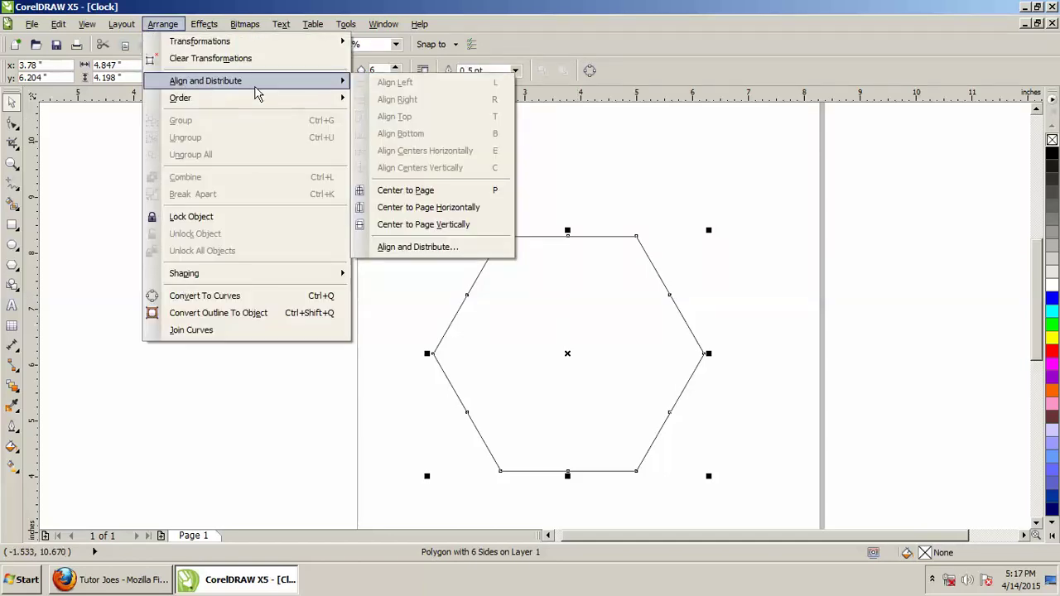
pyautogui.click(496, 191)
# - Start a texture fill for the hexagon and choose the Curtains texture from the Samples library
pyautogui.scroll(-3, 1039, 309)
pyautogui.scroll(1, 611, 265)
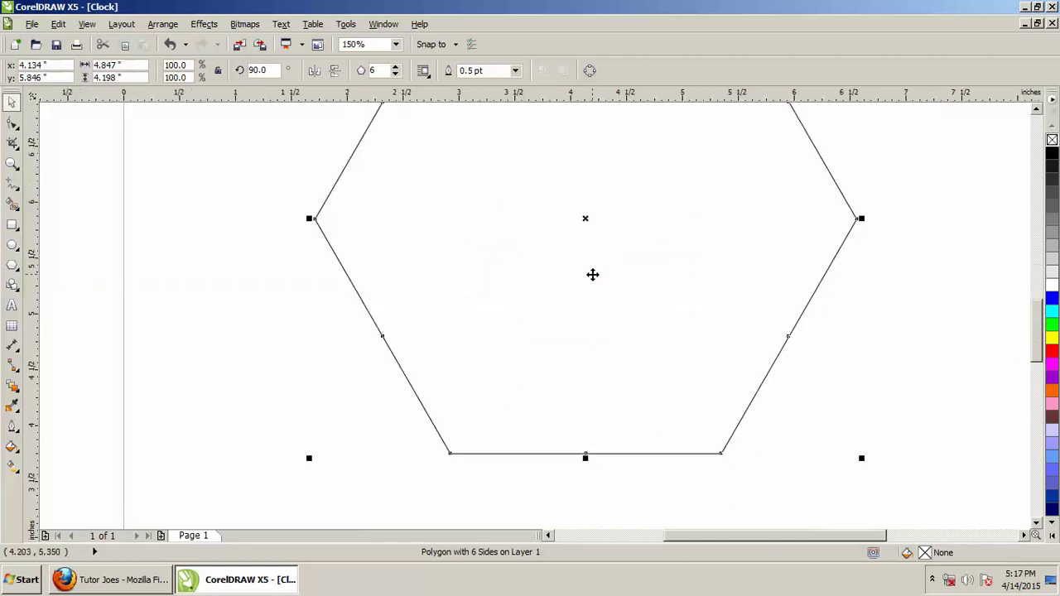
pyautogui.click(1037, 109)
pyautogui.click(1037, 110)
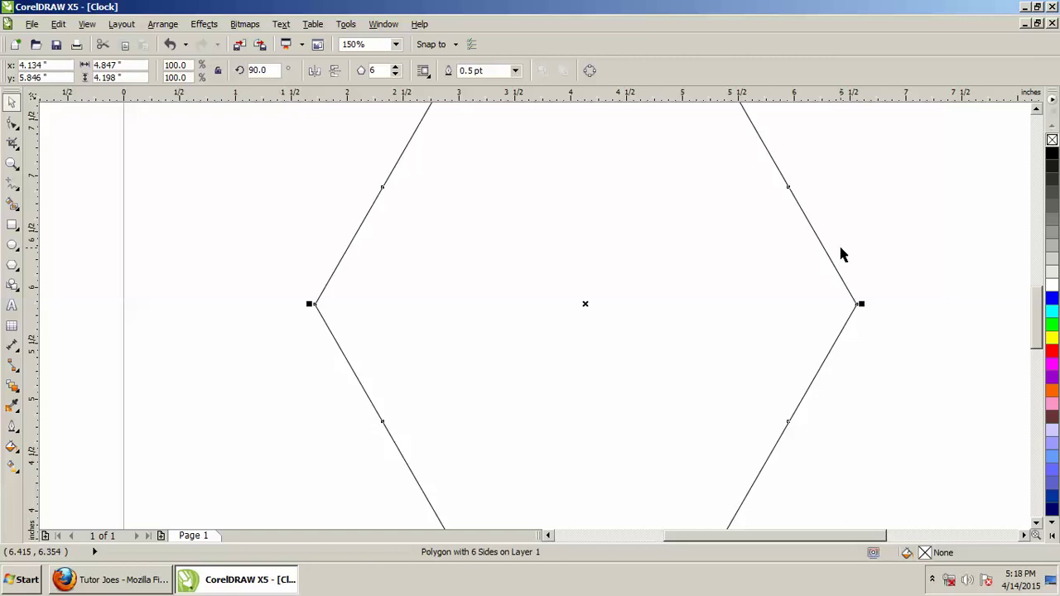
pyautogui.click(858, 265)
pyautogui.click(828, 263)
pyautogui.click(18, 452)
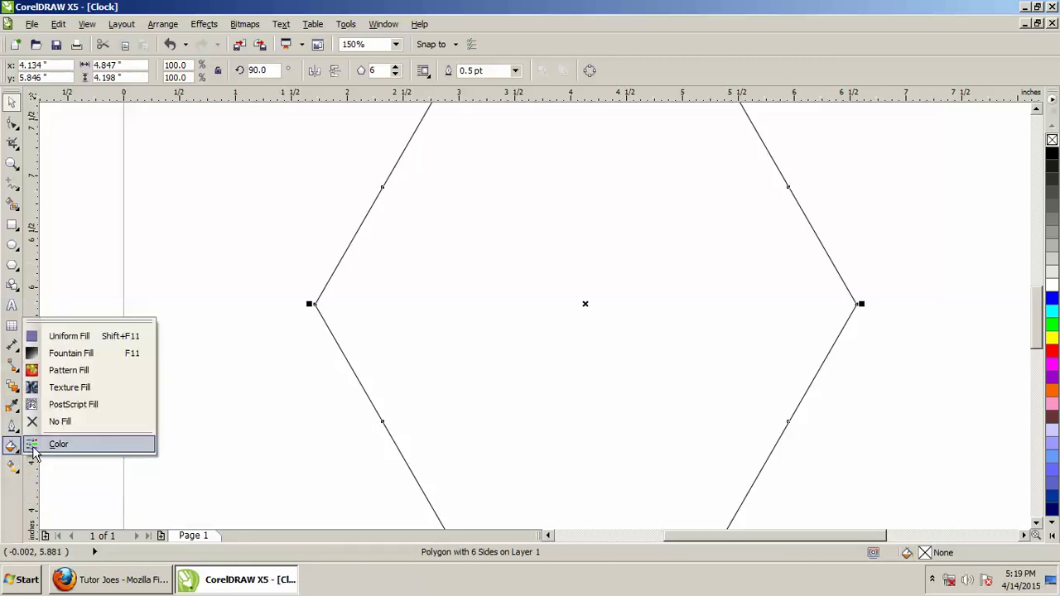
pyautogui.click(95, 387)
pyautogui.click(424, 199)
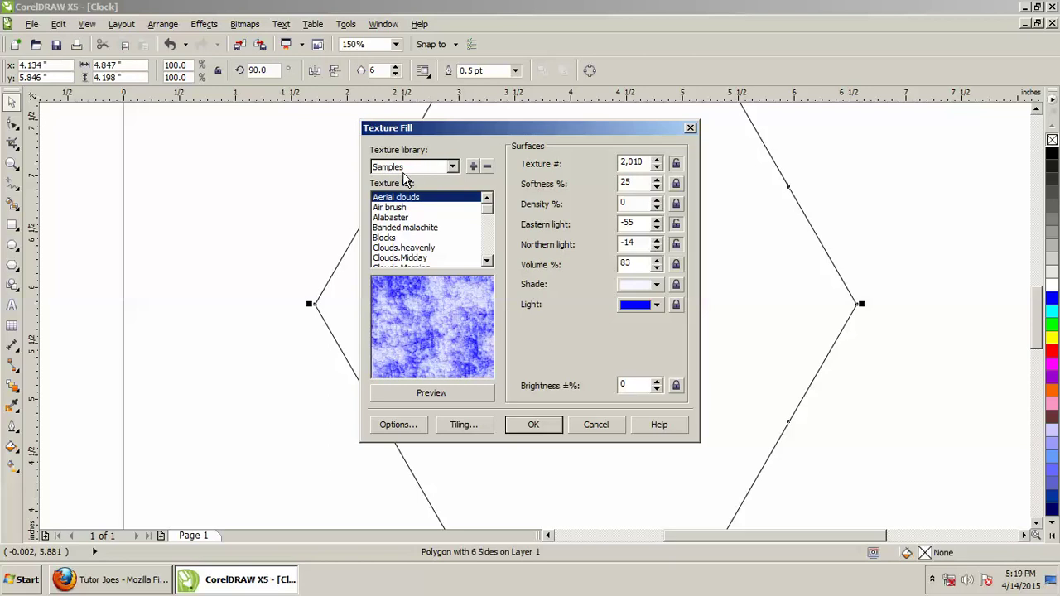
pyautogui.click(487, 263)
pyautogui.click(486, 262)
pyautogui.click(486, 262)
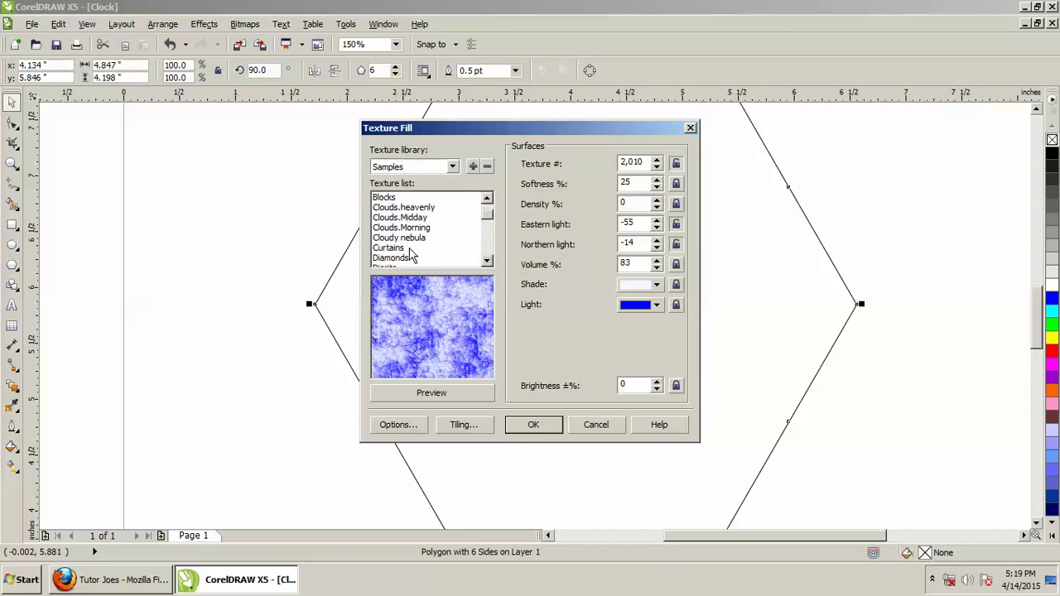
pyautogui.click(401, 250)
# - Set the first color of the Curtains texture to hex #BD5402
pyautogui.moveTo(557, 130); pyautogui.dragTo(564, 124)
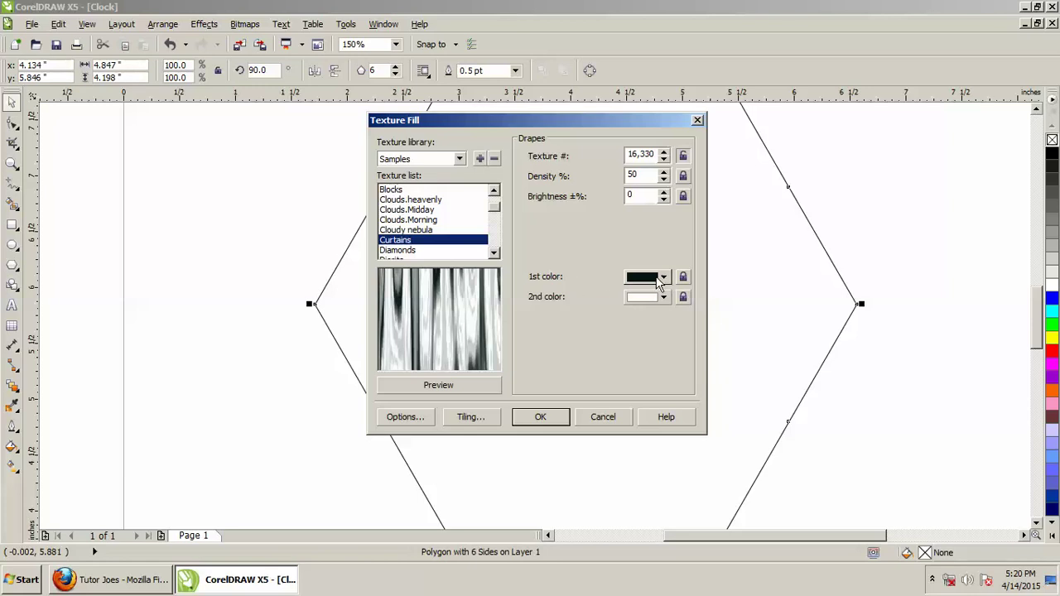
pyautogui.click(664, 277)
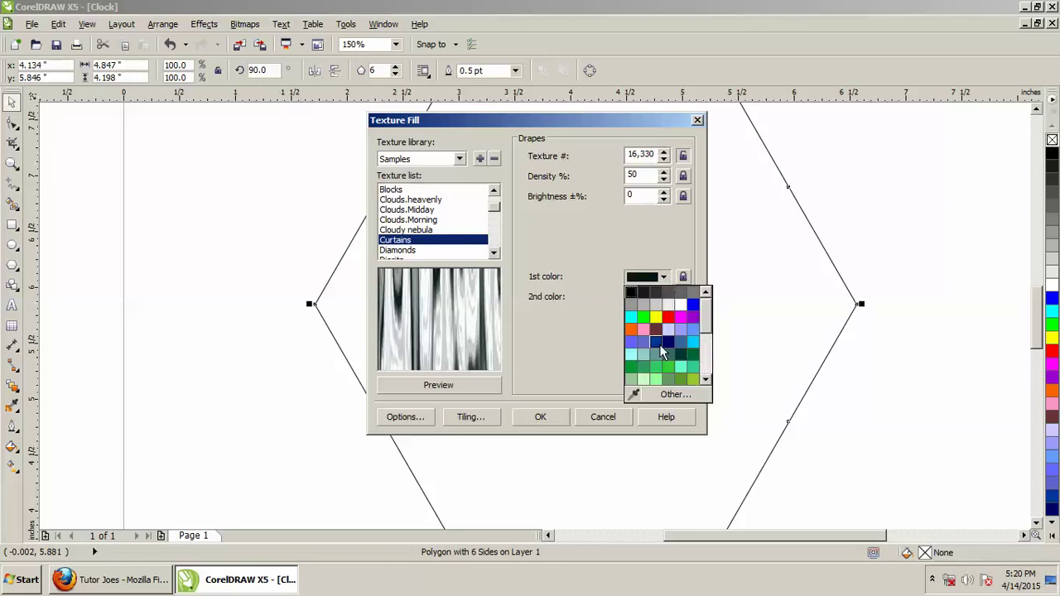
pyautogui.click(675, 396)
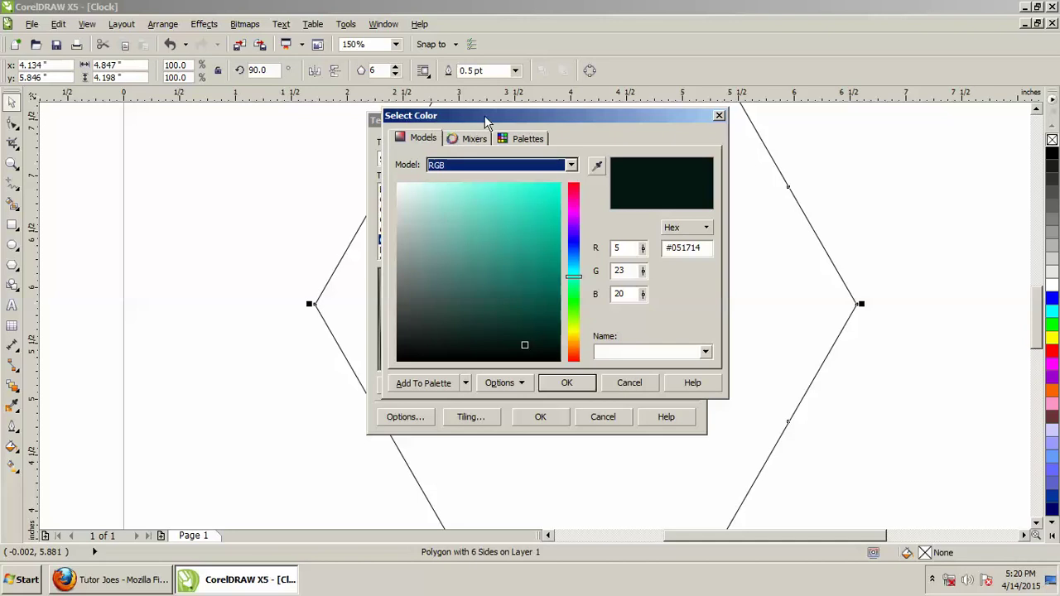
pyautogui.moveTo(486, 117); pyautogui.dragTo(491, 111)
pyautogui.doubleClick(715, 240)
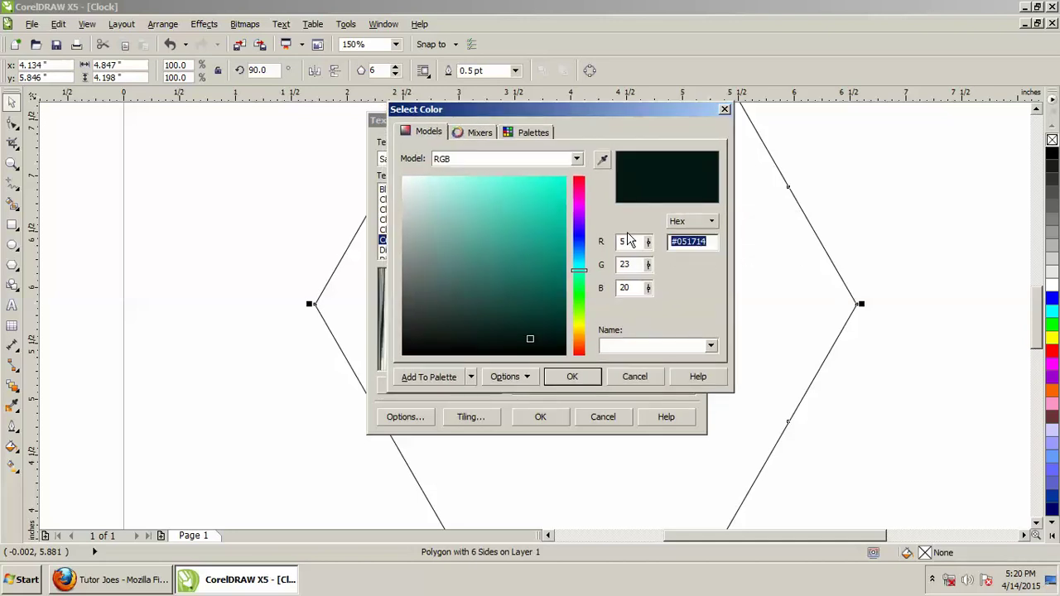
pyautogui.write('#BD5402')
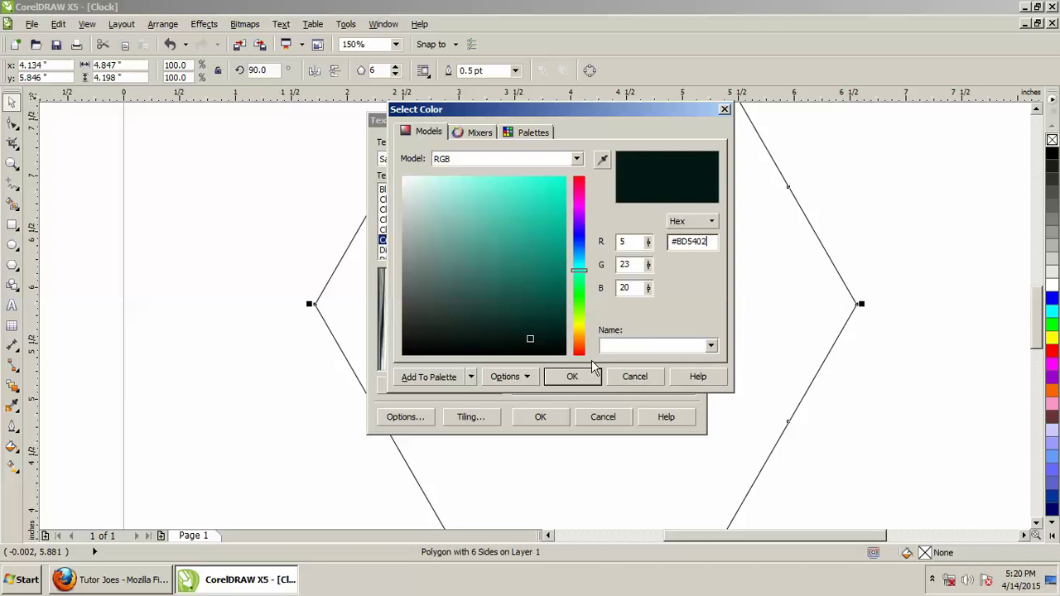
pyautogui.click(569, 376)
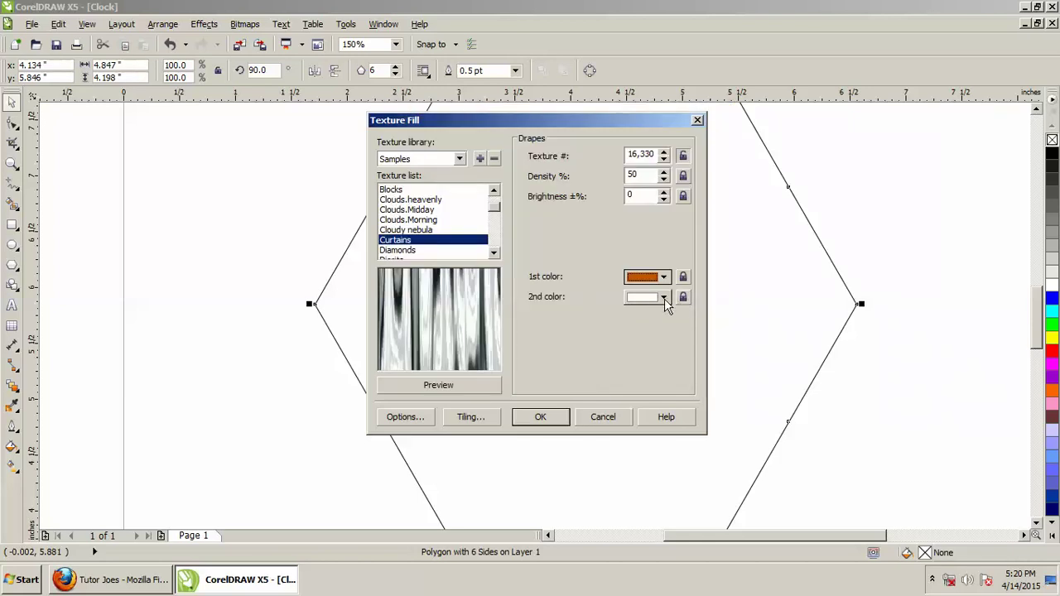
# - Set the second color of the Curtains texture to hex #9C4000
pyautogui.click(664, 298)
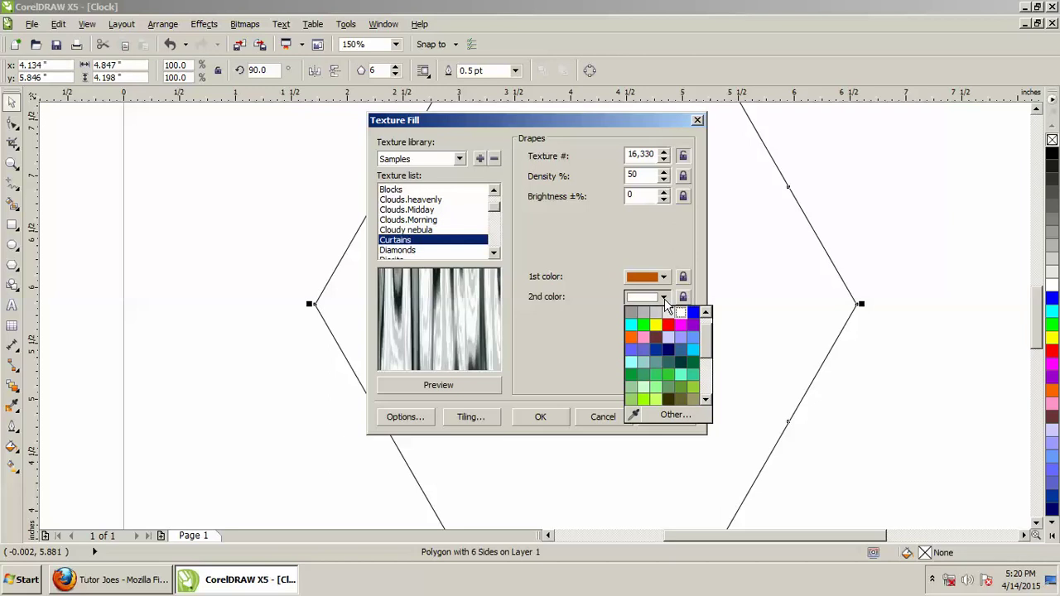
pyautogui.click(678, 417)
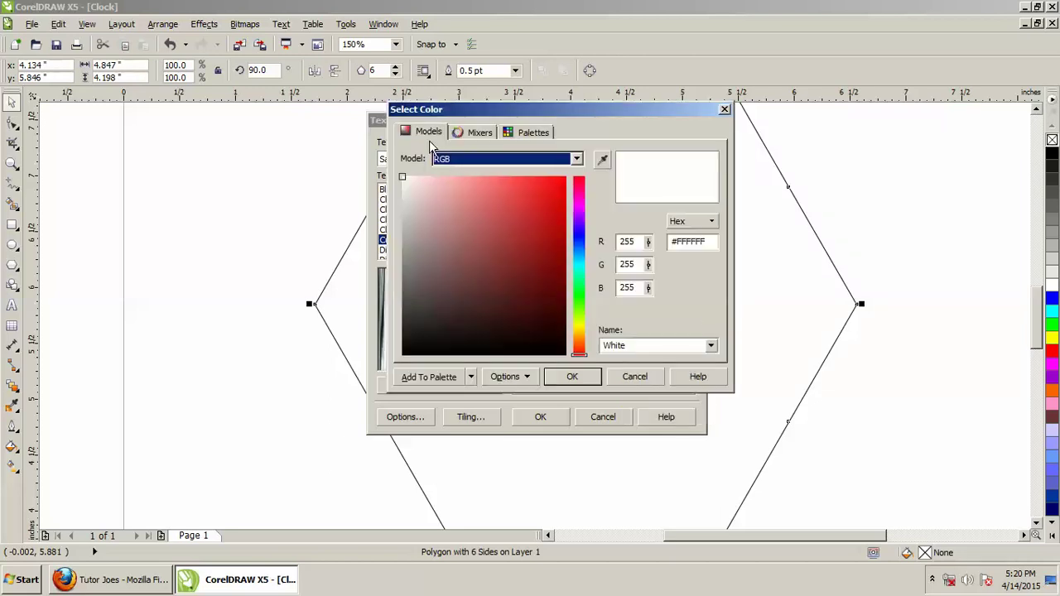
pyautogui.moveTo(705, 242); pyautogui.dragTo(656, 247)
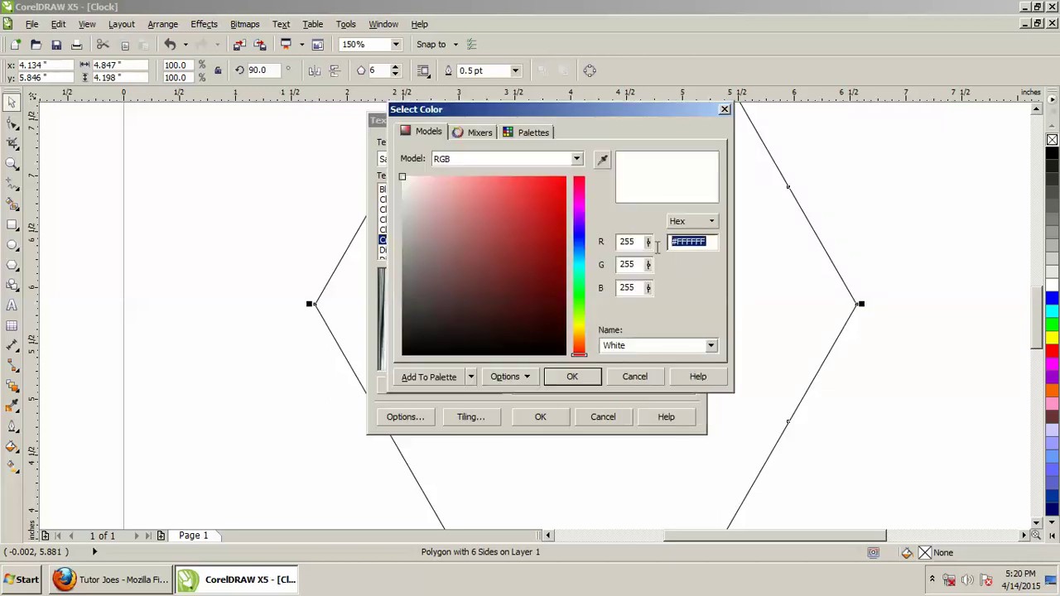
pyautogui.write('#9C4000')
pyautogui.click(572, 376)
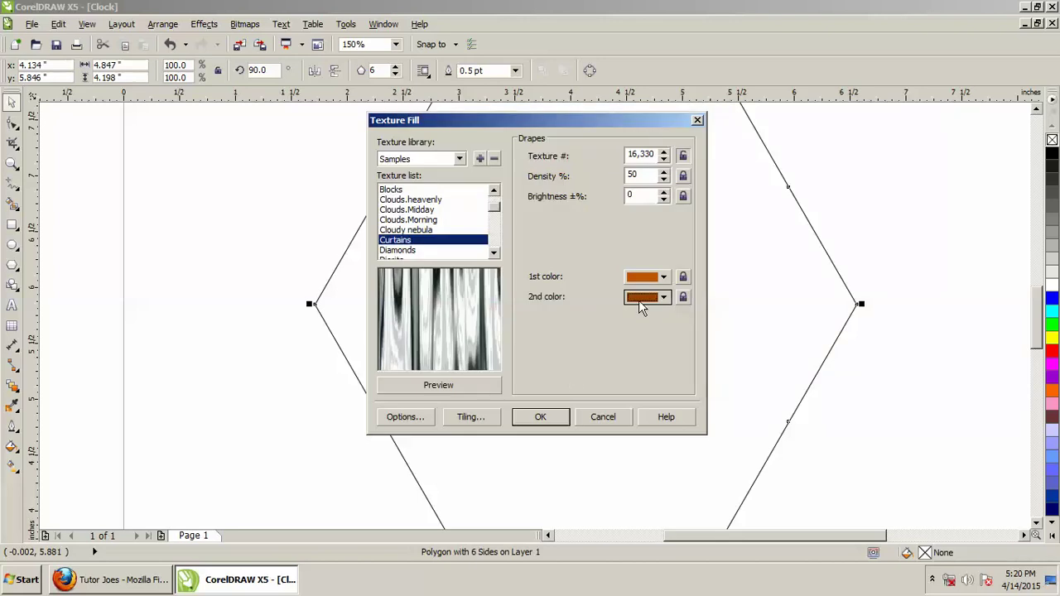
# - Preview the recolored Curtains texture and apply it as the hexagon's fill
pyautogui.click(452, 395)
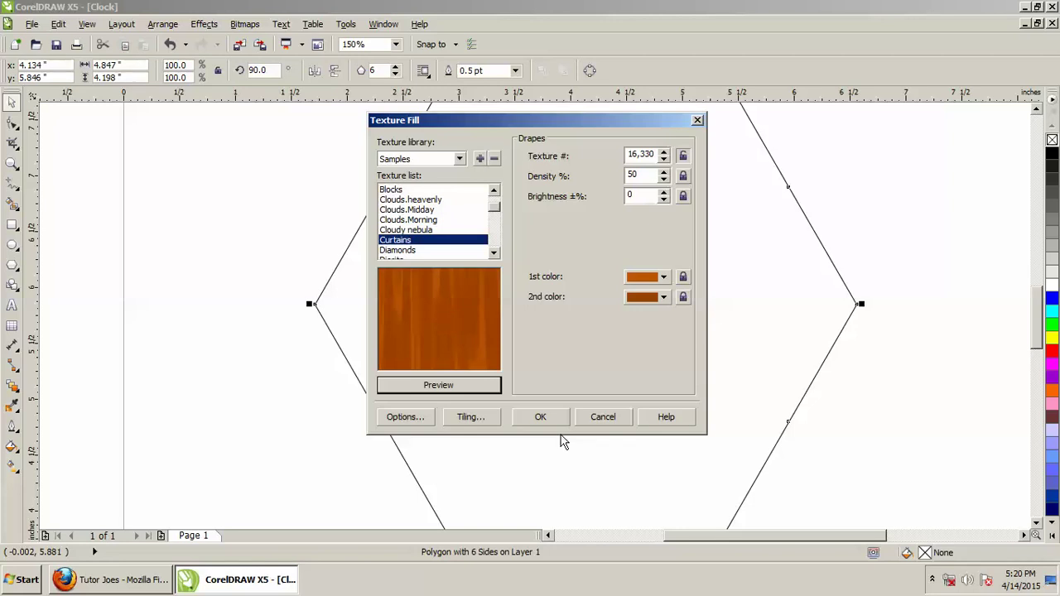
pyautogui.click(541, 419)
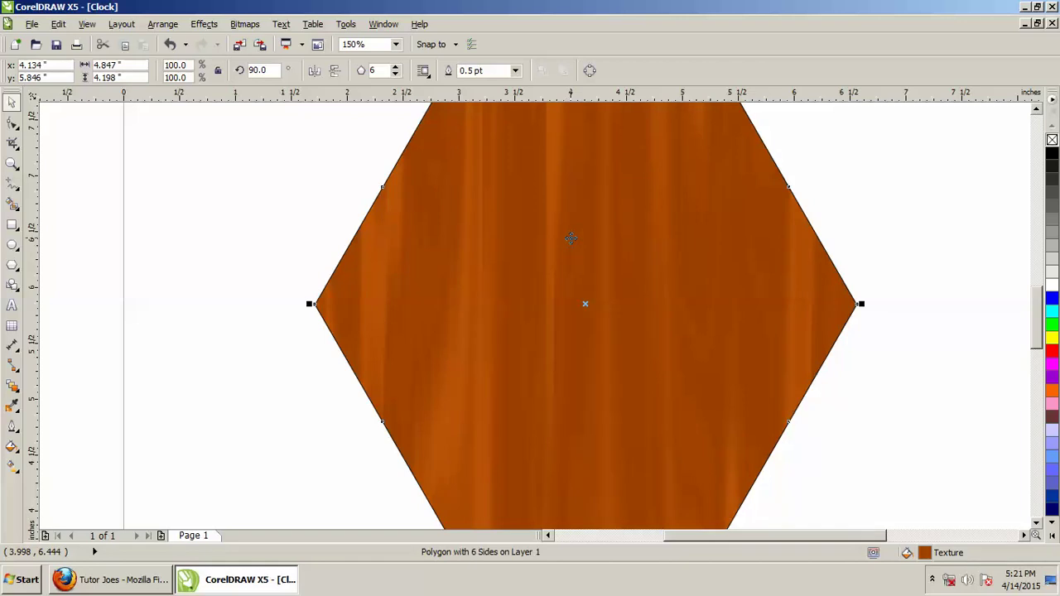
pyautogui.scroll(-2, 570, 239)
pyautogui.scroll(1, 594, 217)
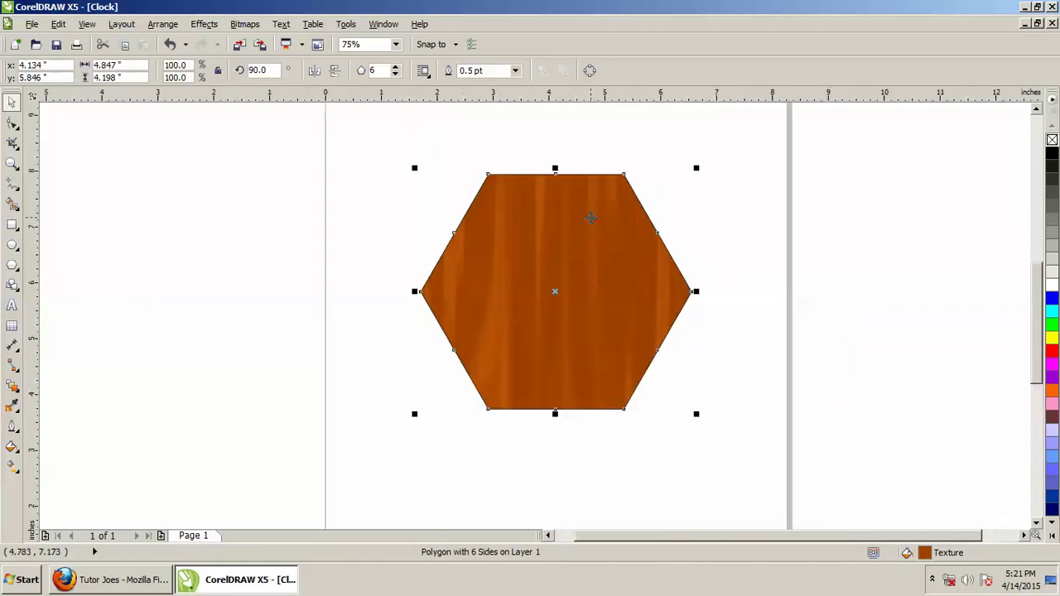
pyautogui.scroll(1, 594, 217)
pyautogui.scroll(2, 613, 149)
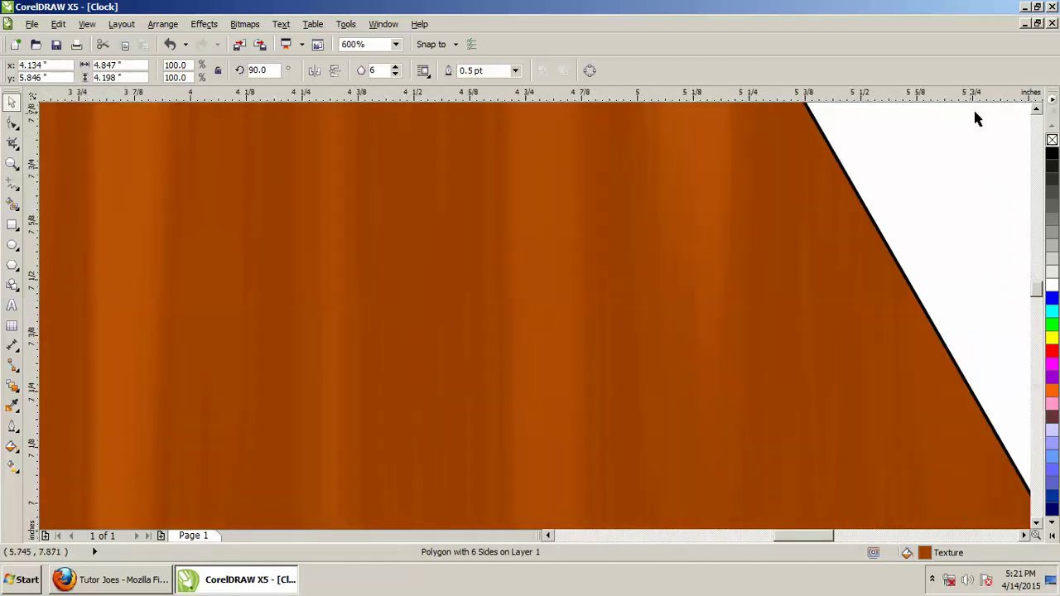
# - Set the hexagon's outline width to 2.0 pt
pyautogui.click(1036, 108)
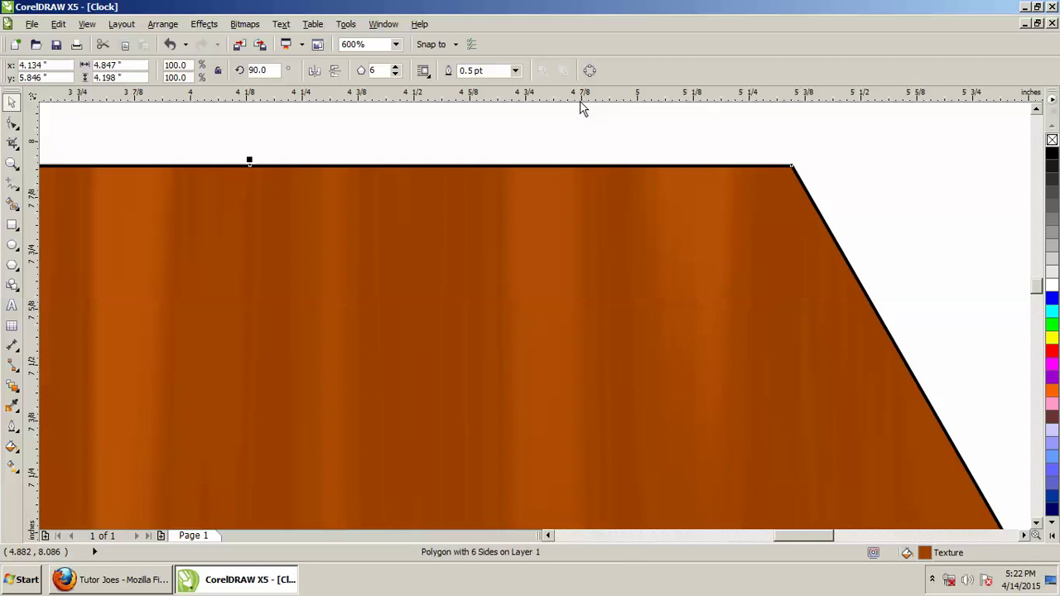
pyautogui.click(515, 70)
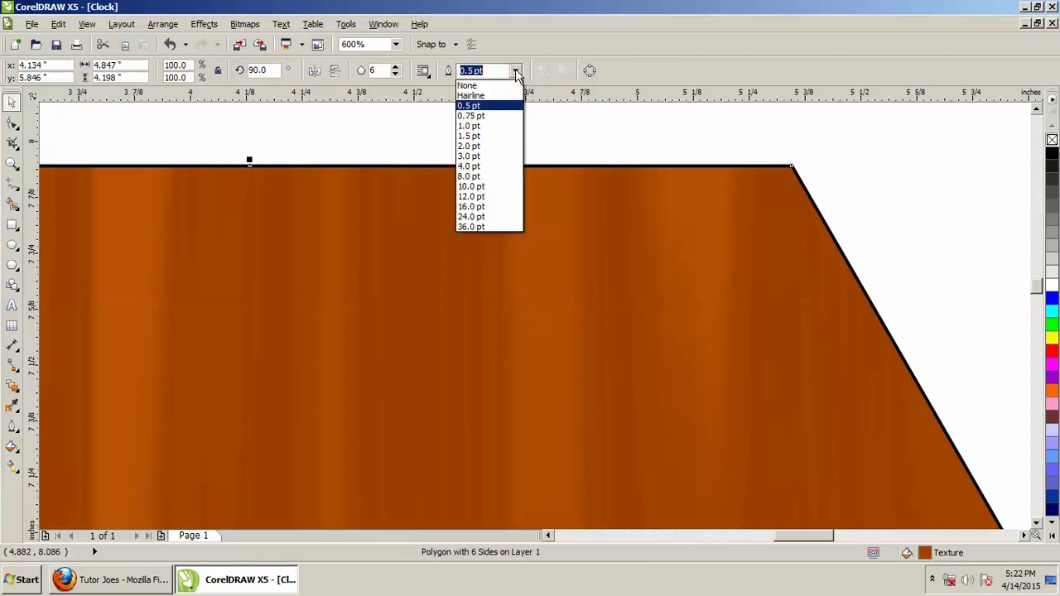
pyautogui.click(484, 145)
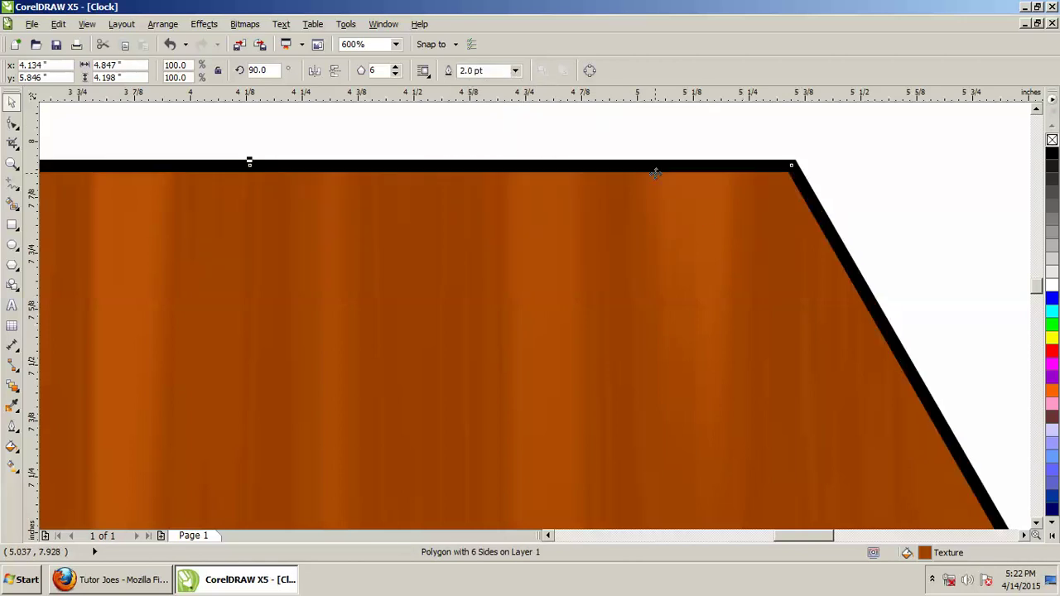
# - Change the hexagon's outline color to the dark brown #9B3F00 sampled from its wood texture
pyautogui.click(14, 434)
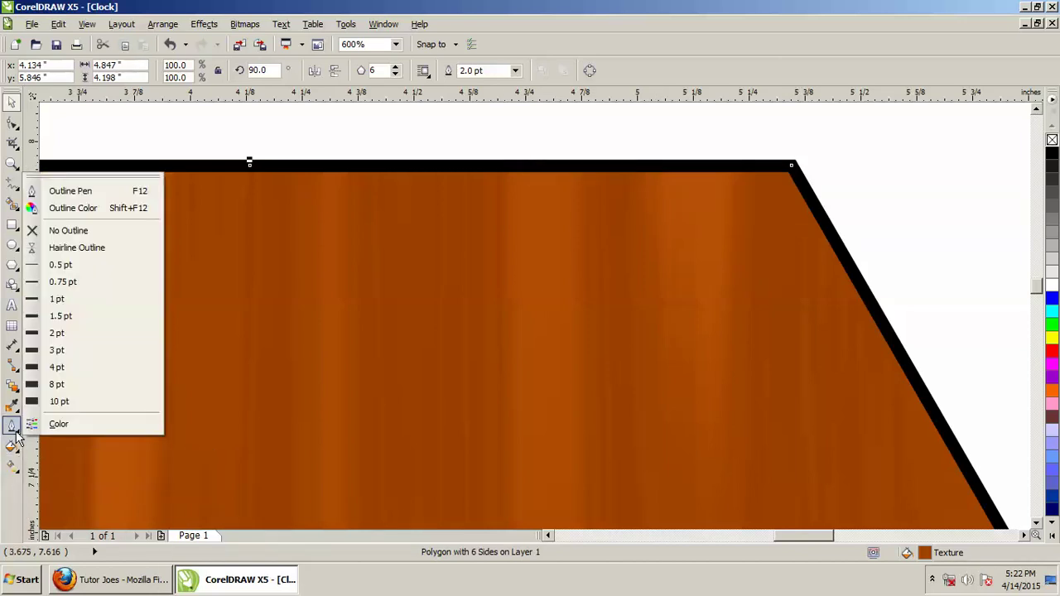
pyautogui.click(79, 212)
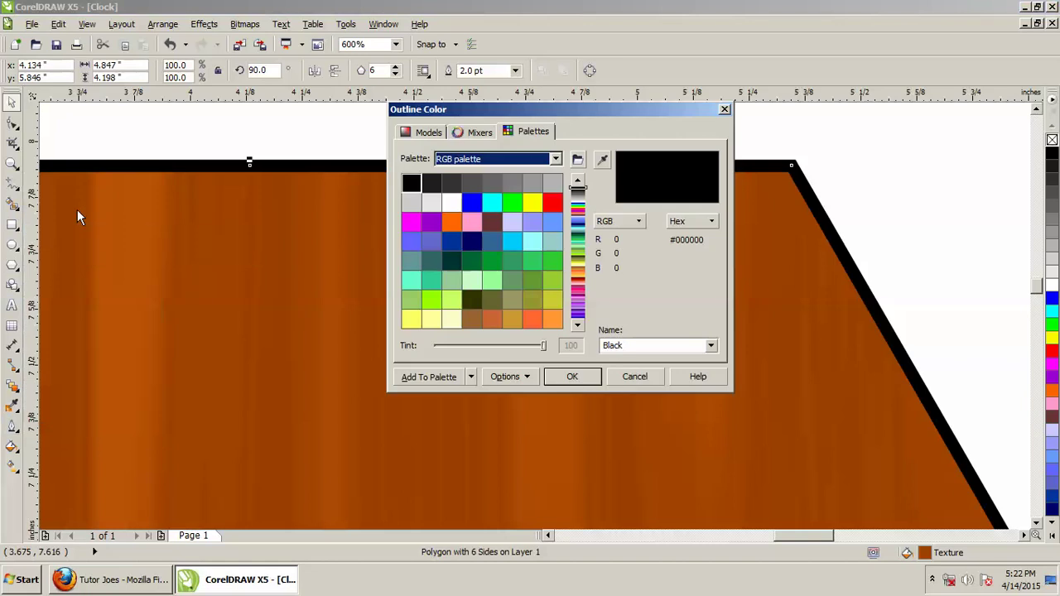
pyautogui.click(428, 132)
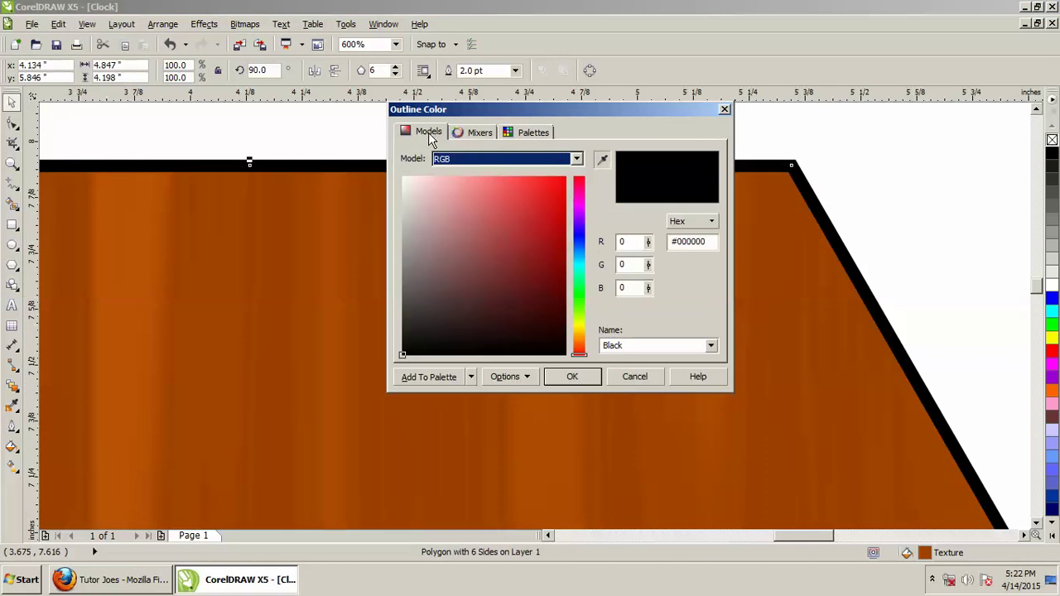
pyautogui.click(281, 187)
pyautogui.click(602, 159)
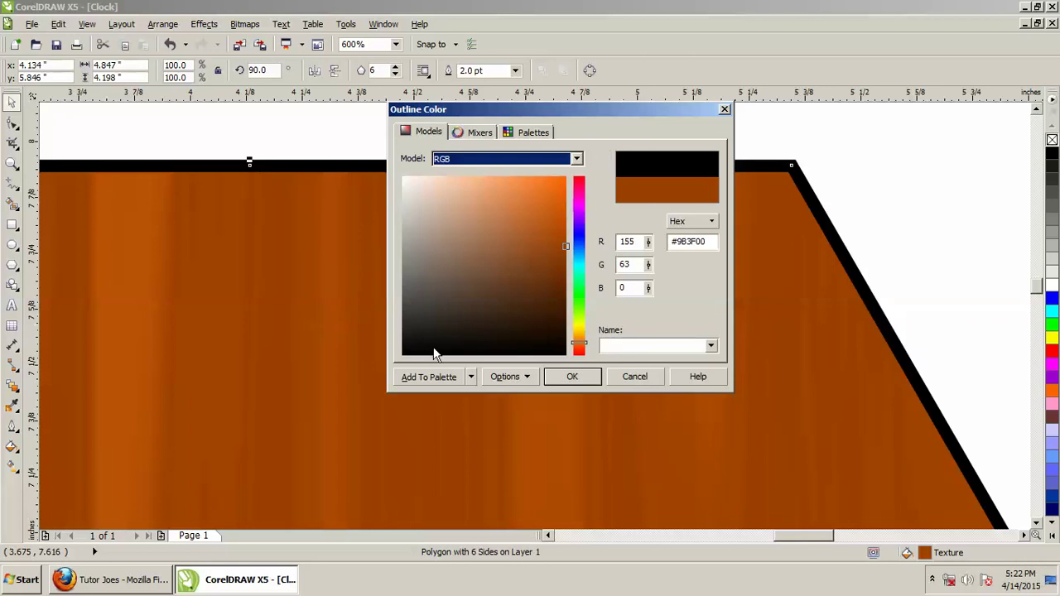
pyautogui.click(571, 377)
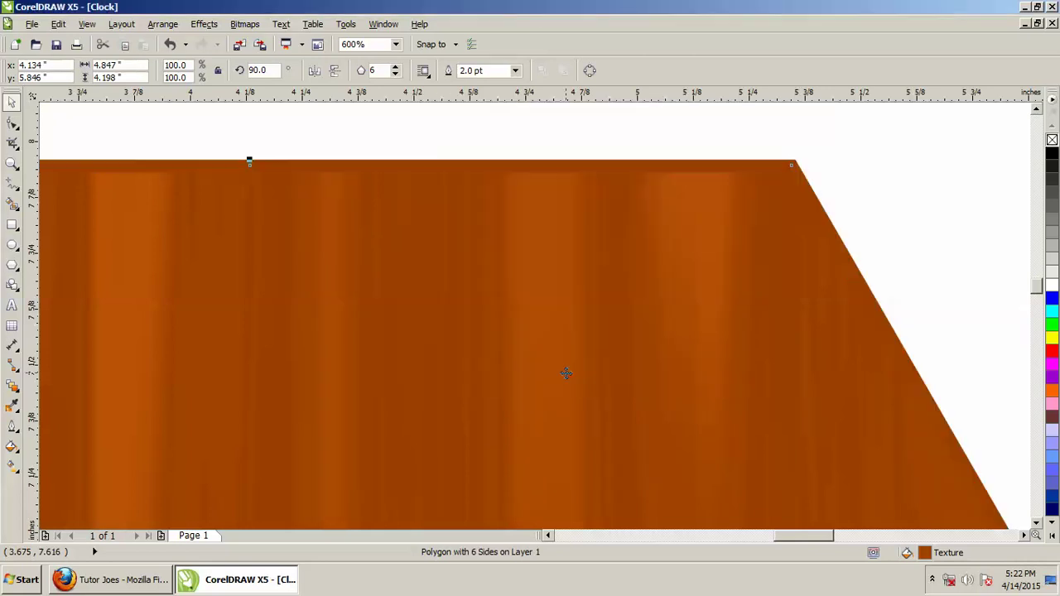
# - Draw a circle about 3.97 inches in diameter and center it on the page over the hexagon
pyautogui.scroll(-2, 779, 291)
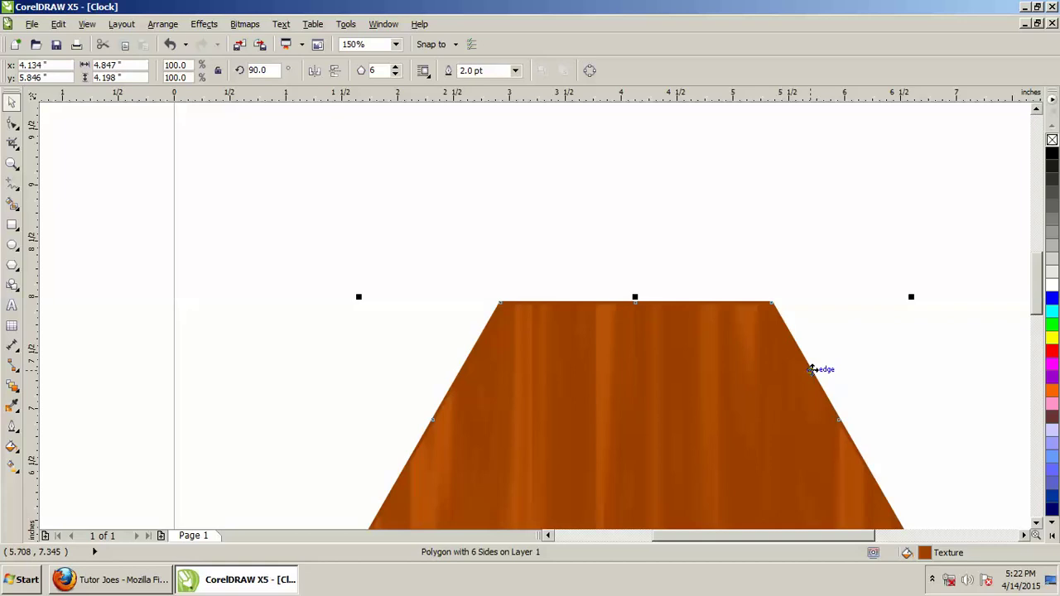
pyautogui.scroll(-1, 815, 367)
pyautogui.moveTo(1042, 298); pyautogui.dragTo(1035, 338)
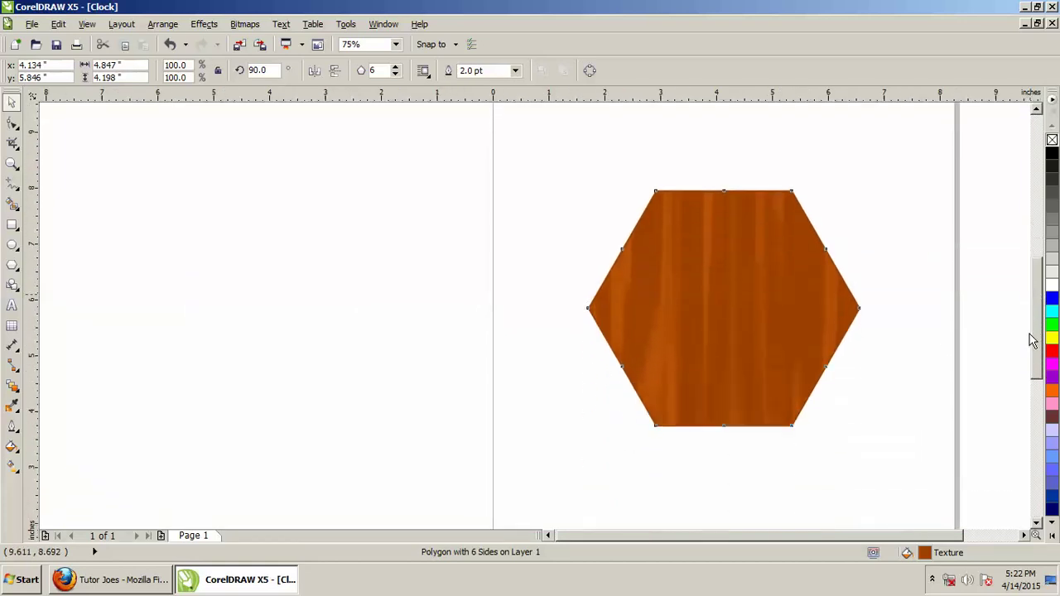
pyautogui.click(865, 234)
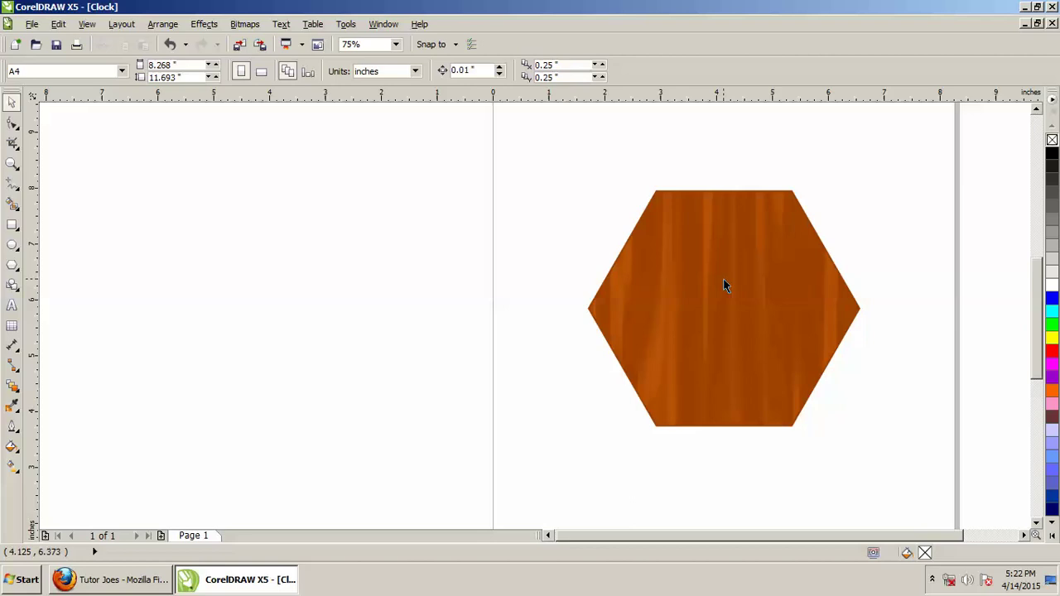
pyautogui.click(13, 246)
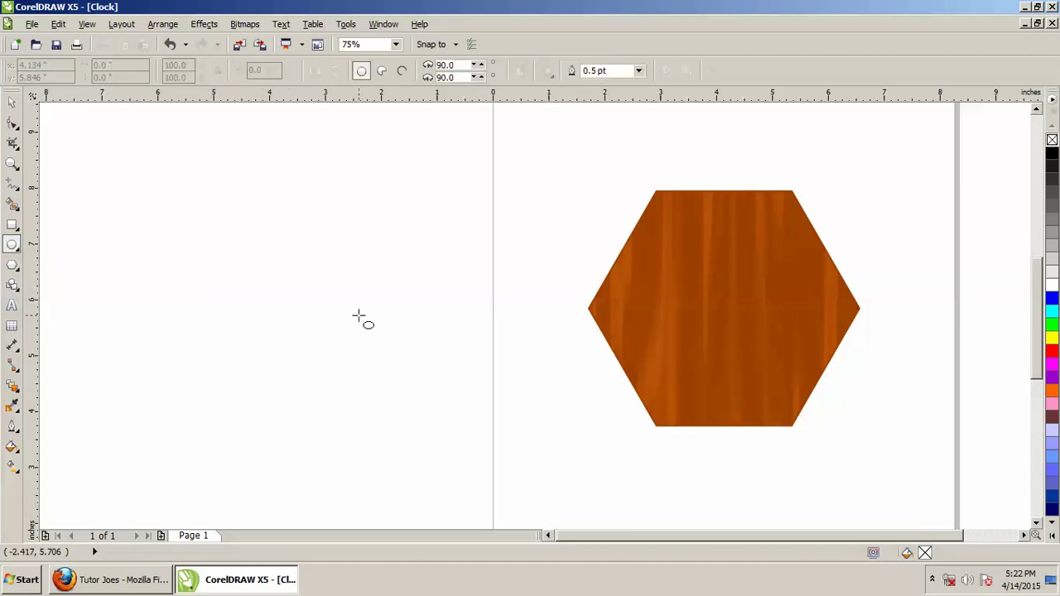
pyautogui.moveTo(384, 263); pyautogui.dragTo(605, 475)
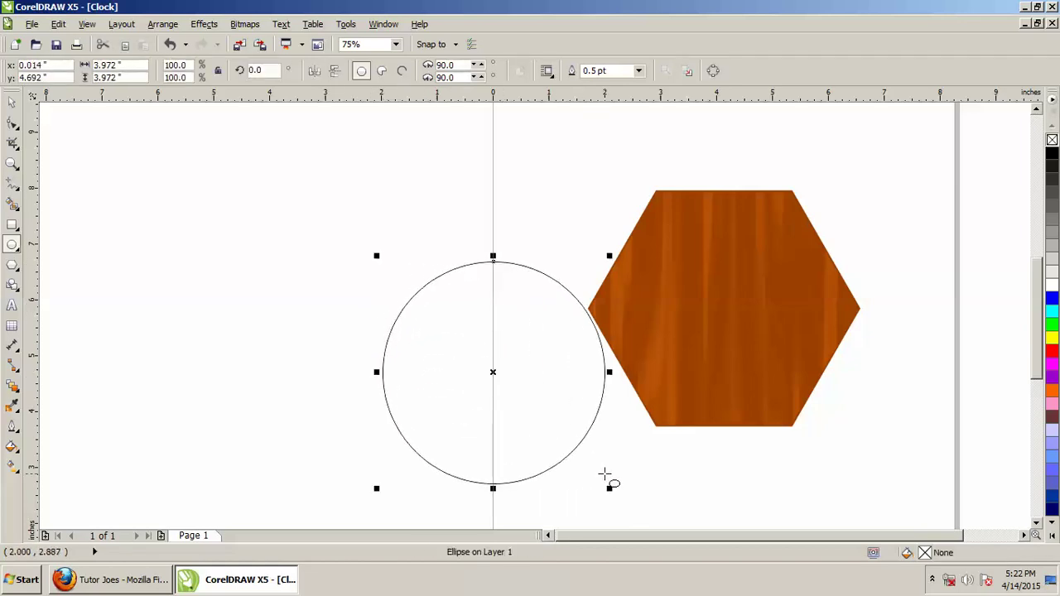
pyautogui.press('p')
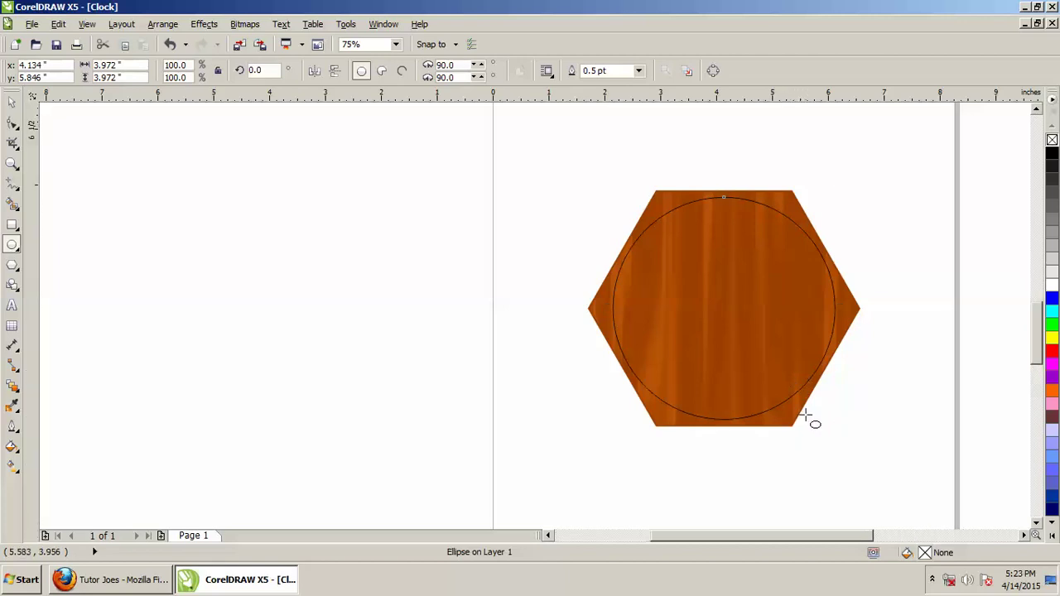
# - Enlarge the circle about its center to about 4.16 inches so it nearly touches the hexagon's edges
pyautogui.scroll(1, 804, 419)
pyautogui.scroll(1, 840, 426)
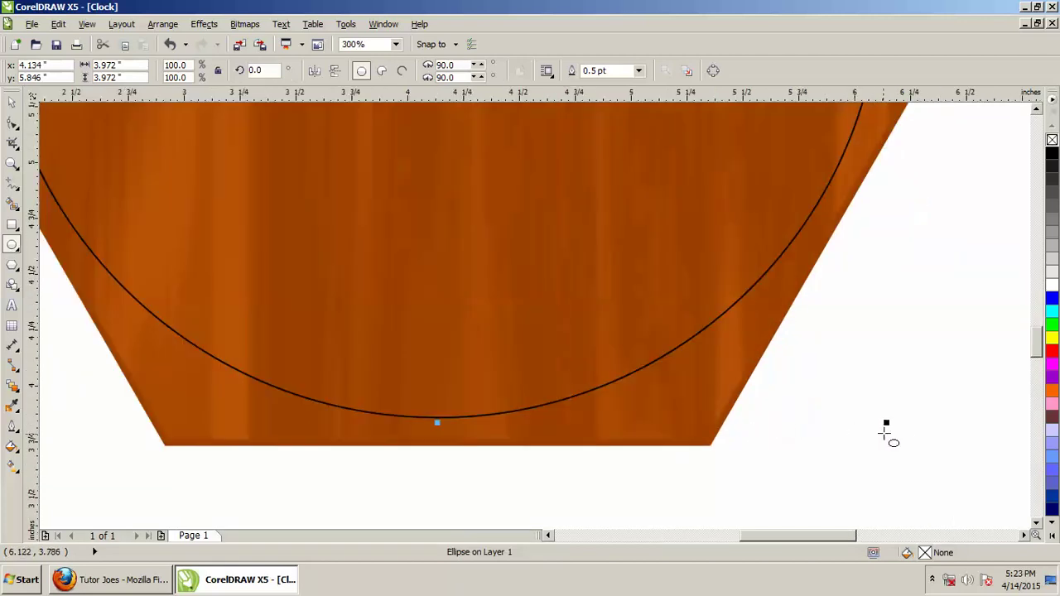
pyautogui.moveTo(888, 426); pyautogui.dragTo(917, 447)
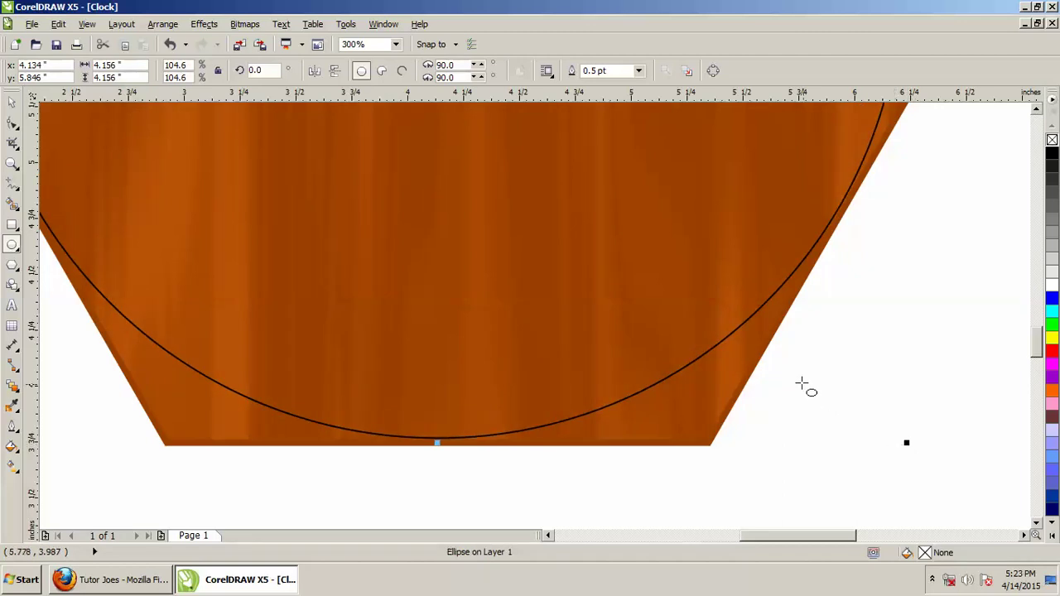
# - Set the circle's outline width to 2.0 pt
pyautogui.scroll(-2, 795, 372)
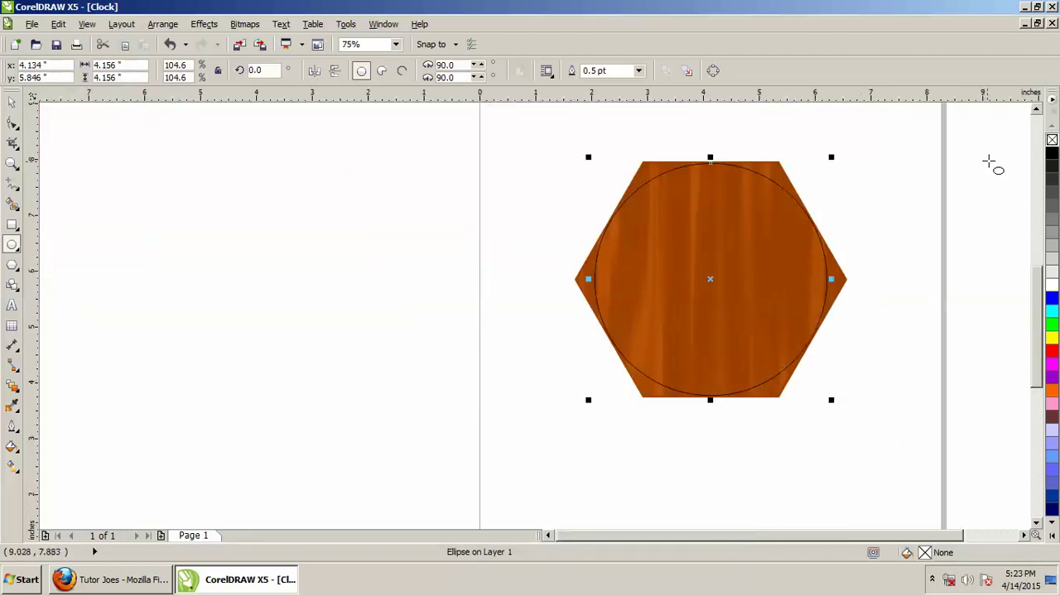
pyautogui.click(1036, 108)
pyautogui.click(640, 73)
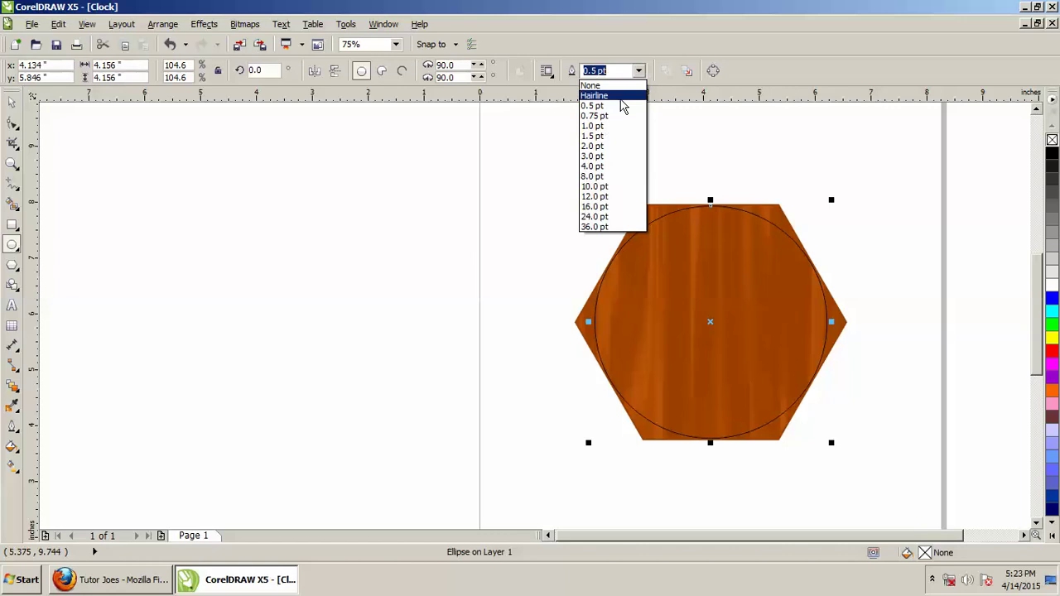
pyautogui.click(614, 147)
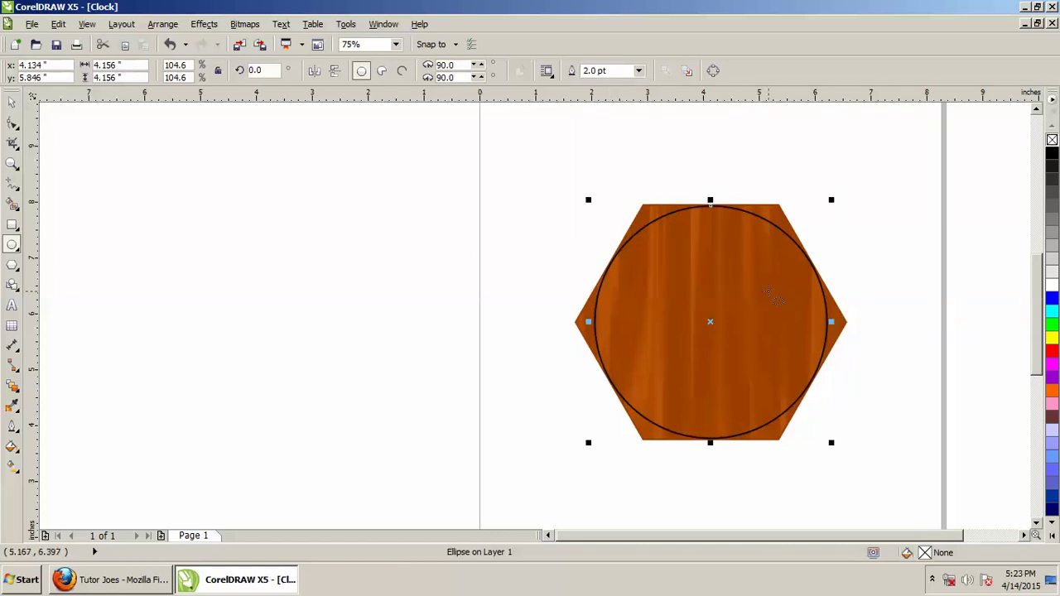
# - Start a texture fill for the circle using the Curtains texture from the Samples library
pyautogui.scroll(1, 727, 239)
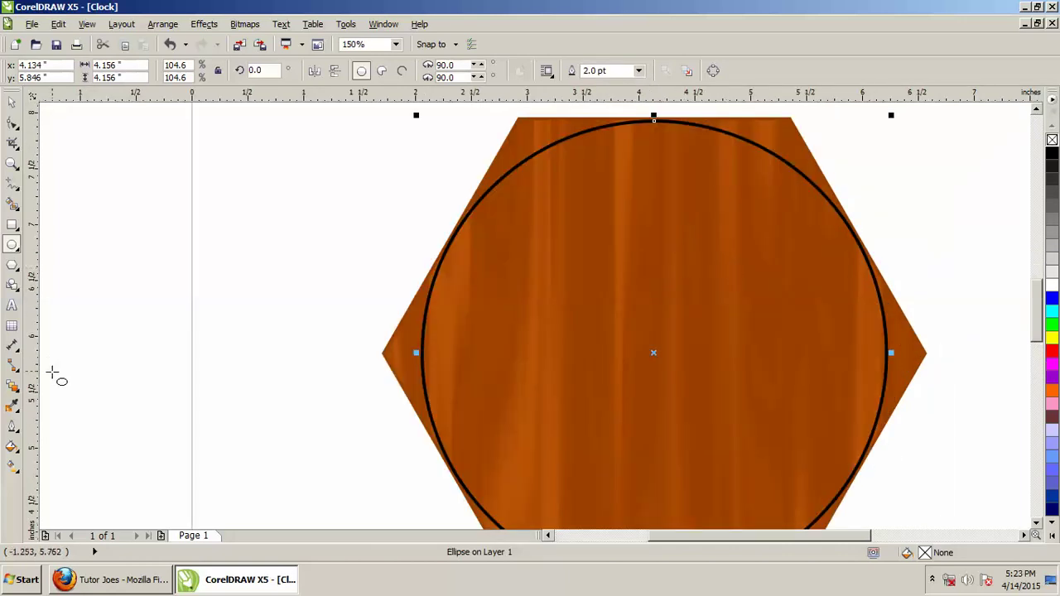
pyautogui.click(20, 453)
pyautogui.click(83, 394)
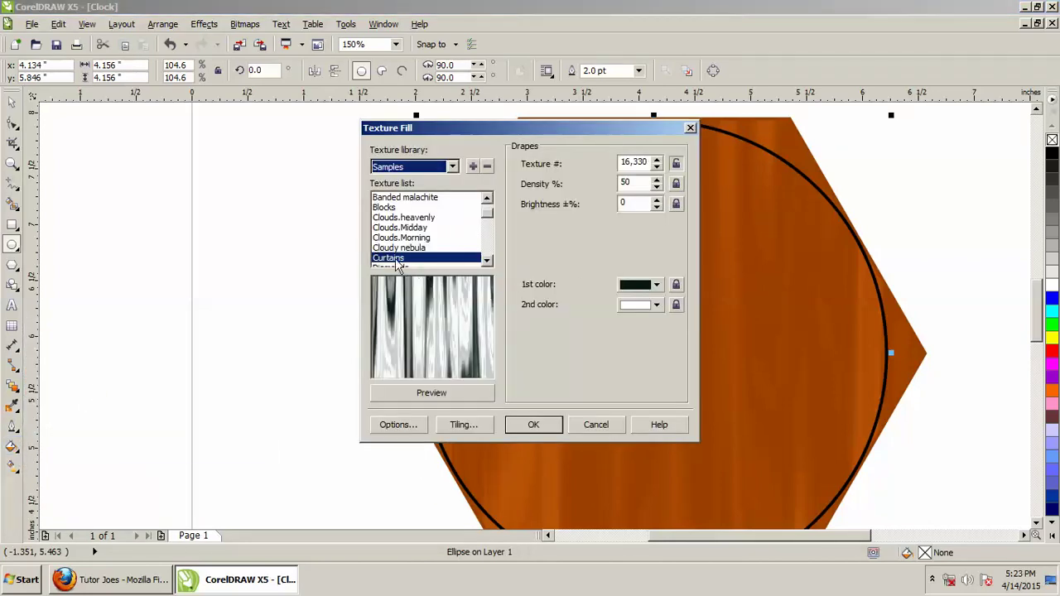
# - Set the first color of the circle's Curtains texture to hex #BD5408
pyautogui.click(654, 285)
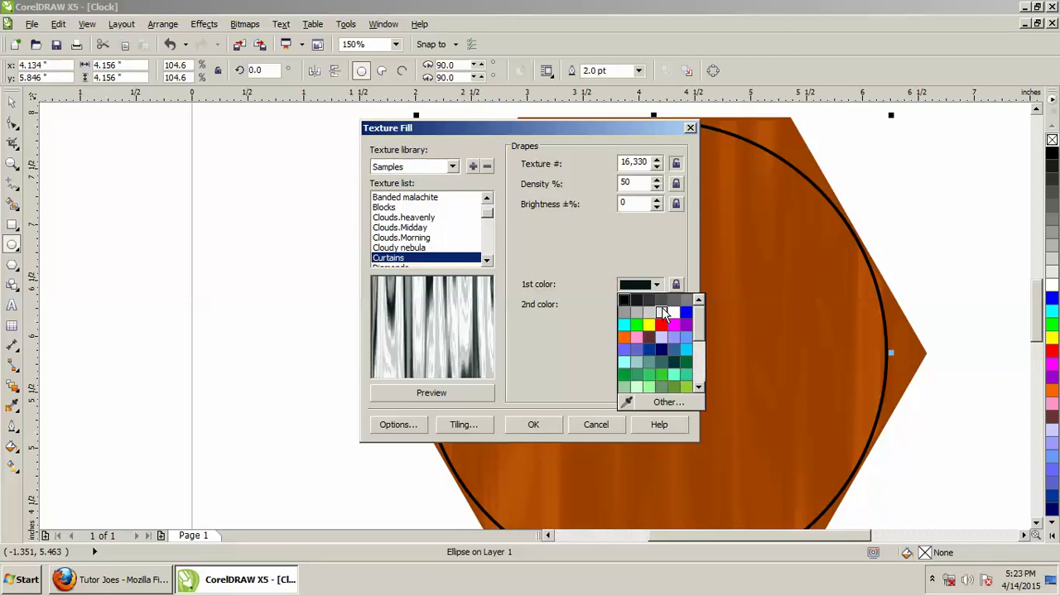
pyautogui.click(667, 403)
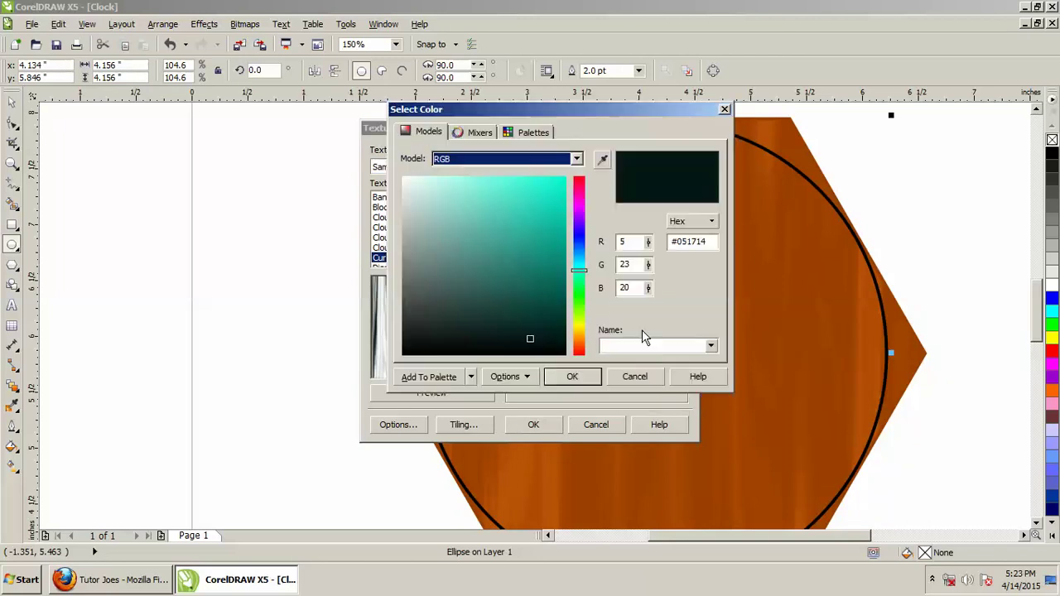
pyautogui.doubleClick(713, 241)
pyautogui.write('#BD5408')
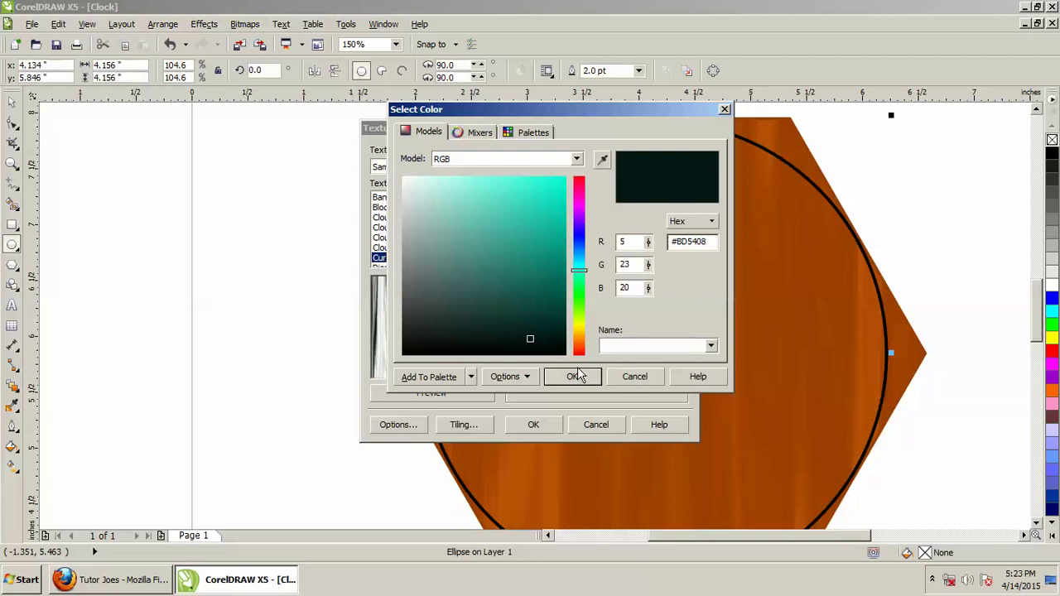
pyautogui.click(575, 375)
# - Set the second color of the circle's Curtains texture to hex #9C4000 and apply the fill
pyautogui.click(657, 305)
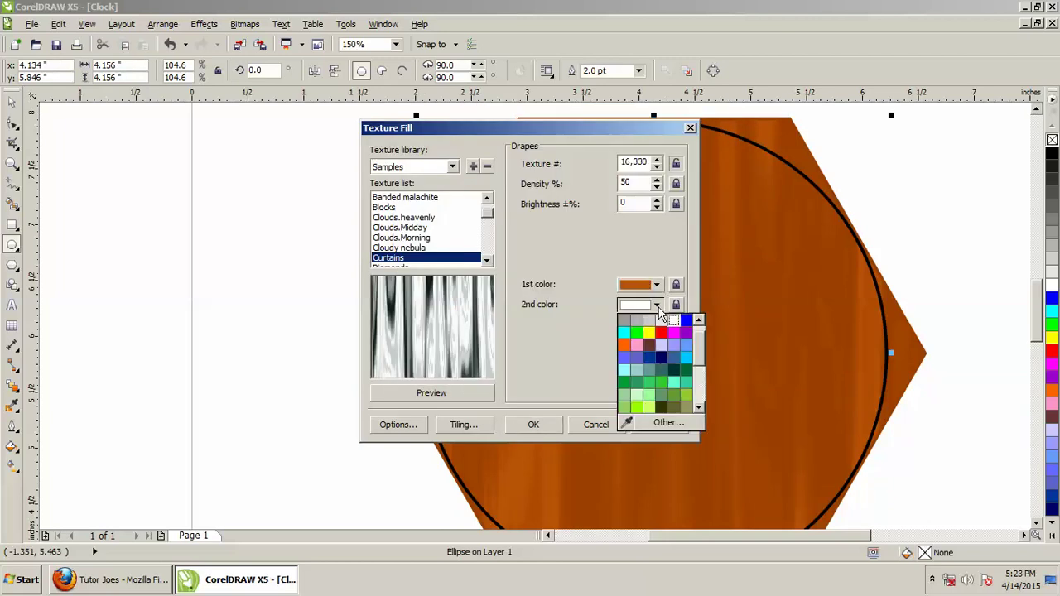
pyautogui.click(666, 423)
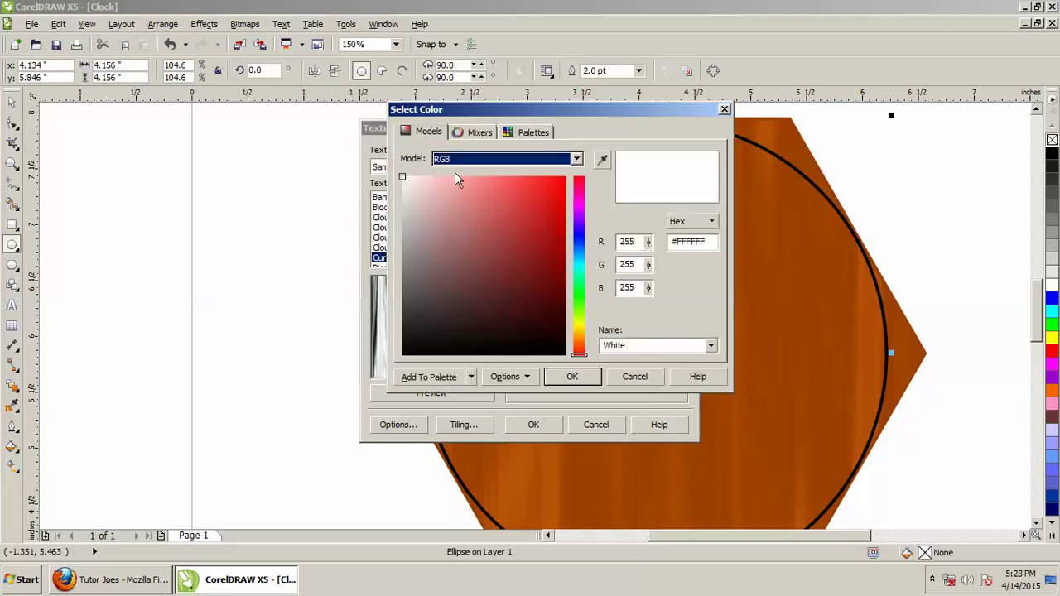
pyautogui.click(705, 242)
pyautogui.write('#')
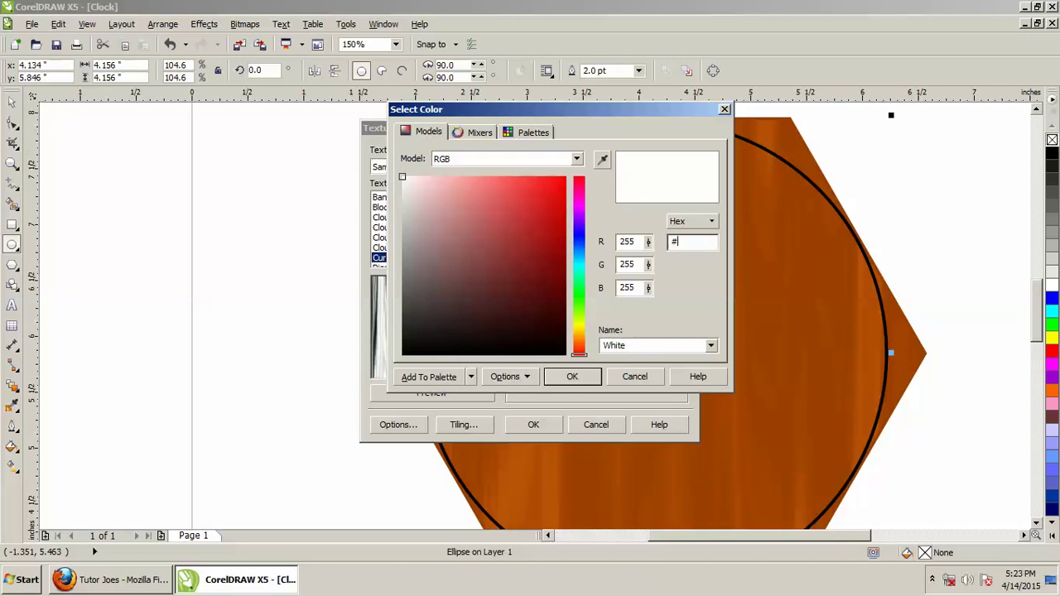
pyautogui.write('9C4000')
pyautogui.click(572, 376)
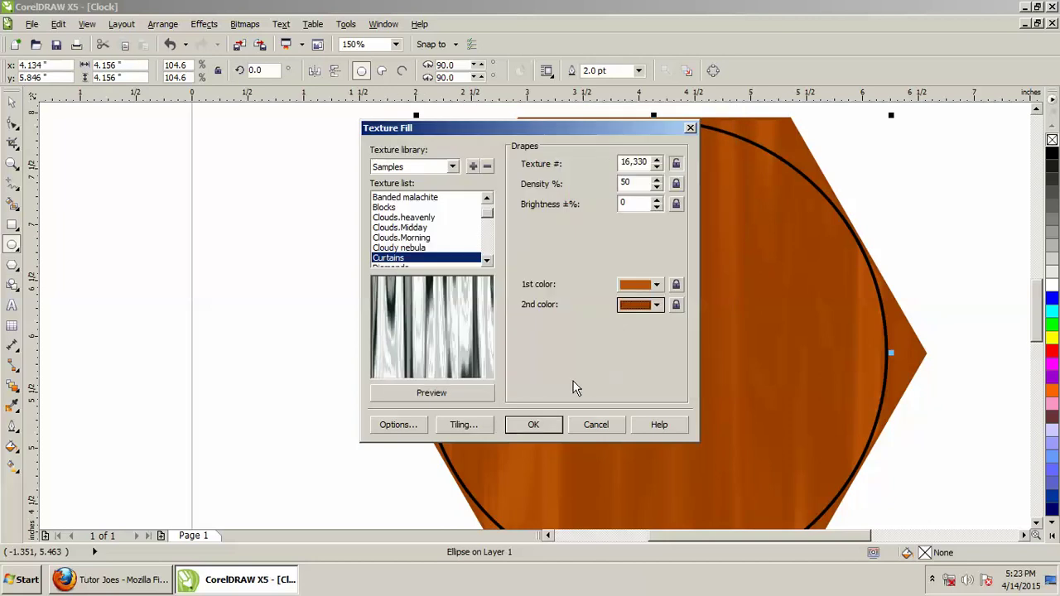
pyautogui.click(536, 426)
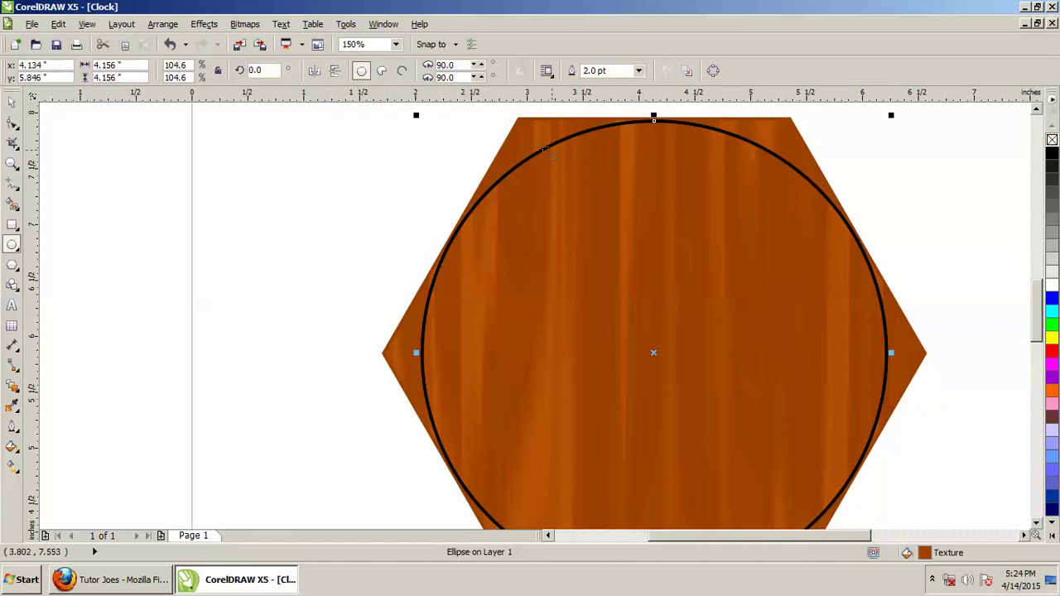
# - Rotate the circle by 90 degrees so its wood grain runs horizontally
pyautogui.moveTo(264, 70); pyautogui.dragTo(213, 76)
pyautogui.write('90')
pyautogui.press('Return')
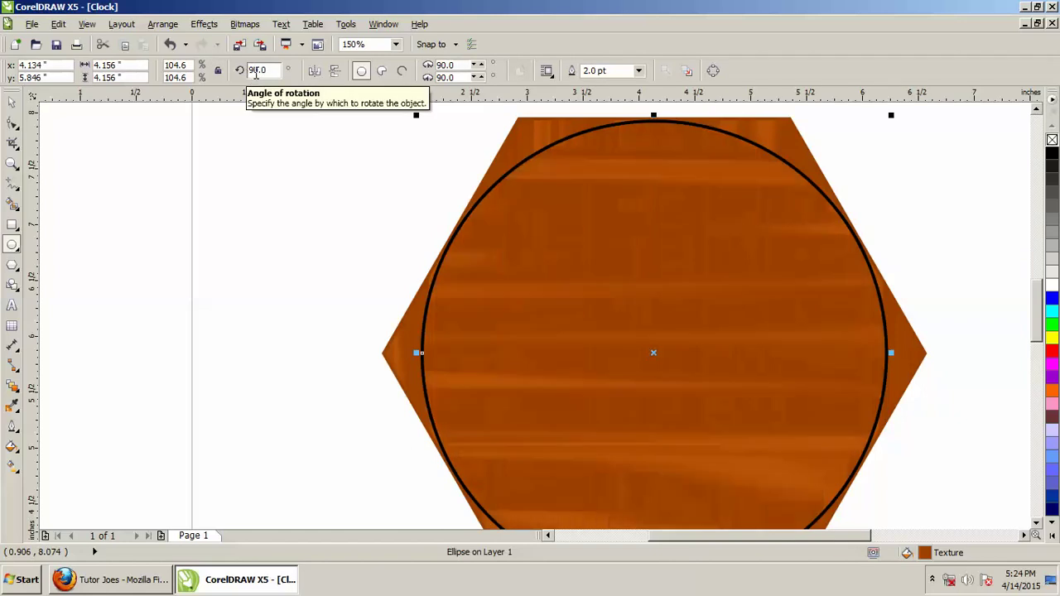
# - Set the wood-textured circle's outline color to the brown #9C3F00 sampled from its wood texture
pyautogui.click(11, 101)
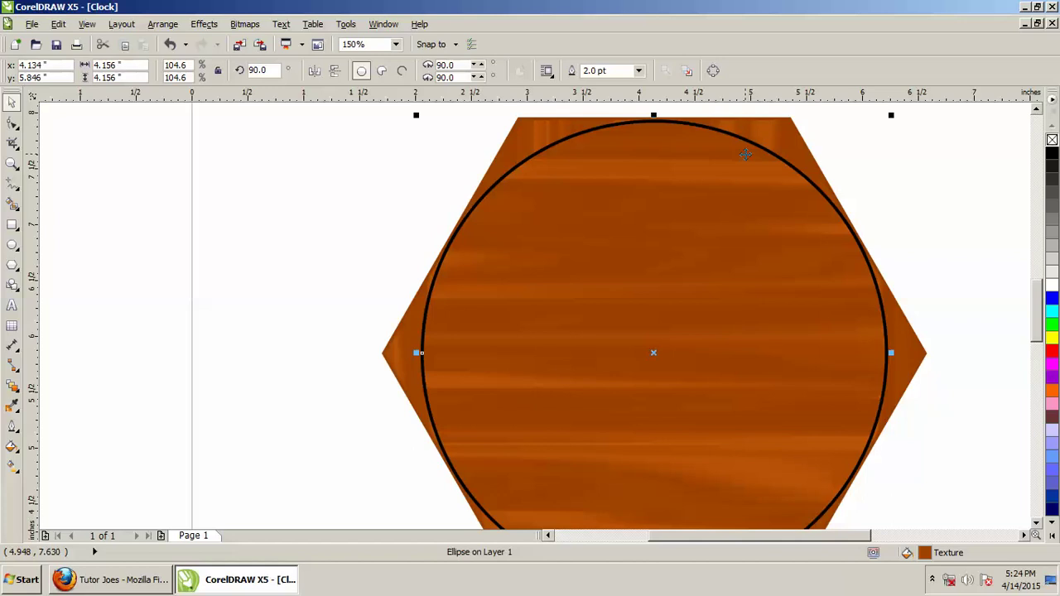
pyautogui.scroll(2, 781, 158)
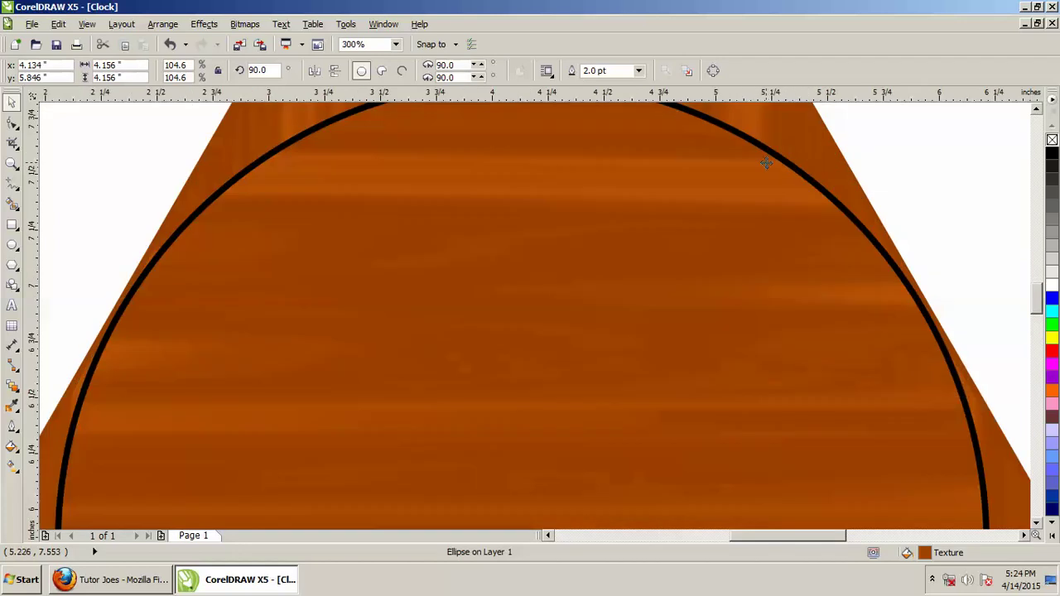
pyautogui.click(1036, 109)
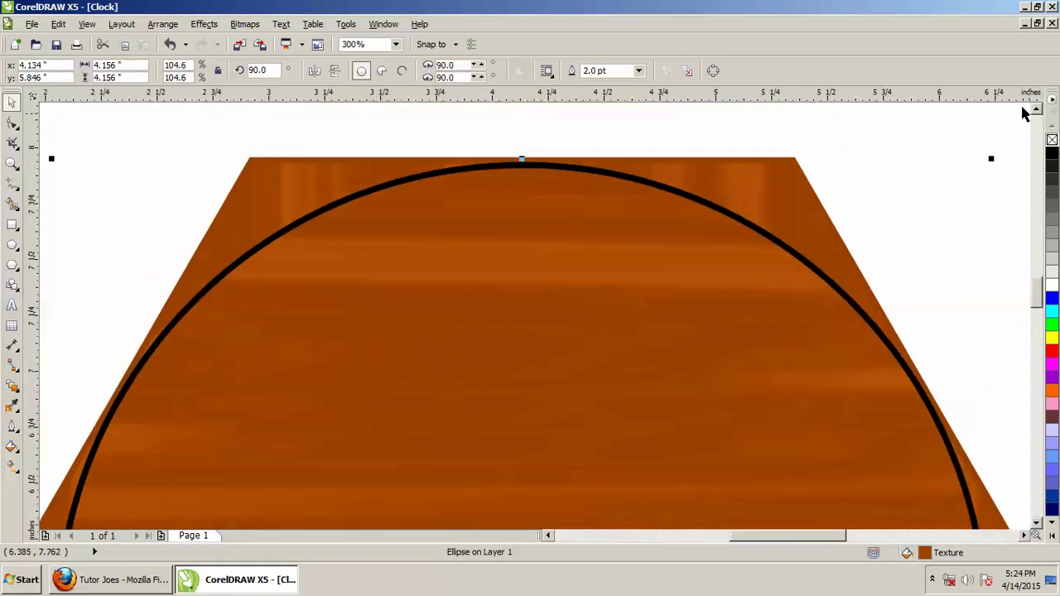
pyautogui.click(16, 431)
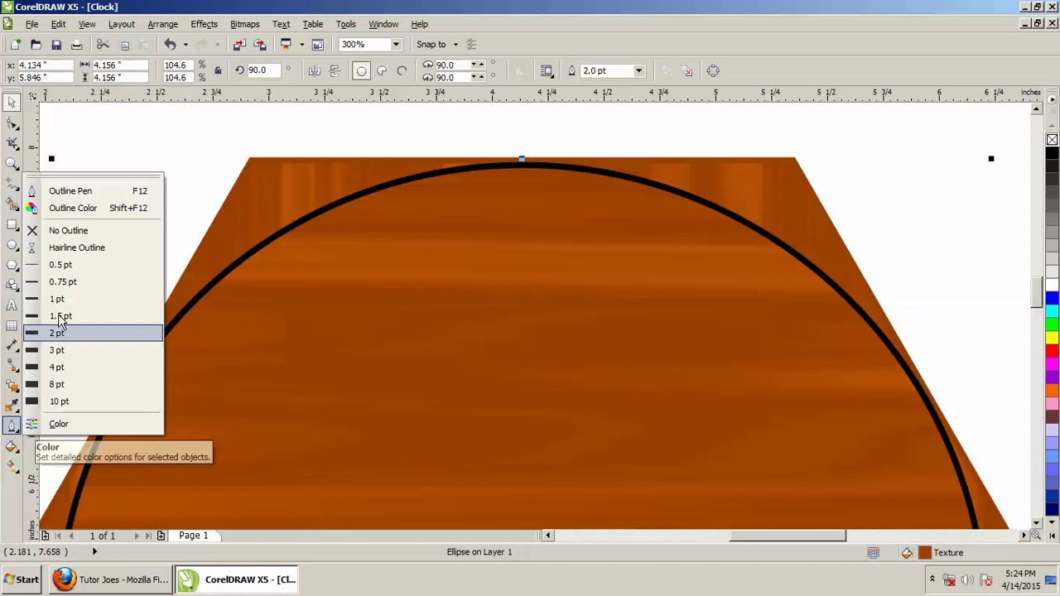
pyautogui.click(67, 216)
pyautogui.click(602, 158)
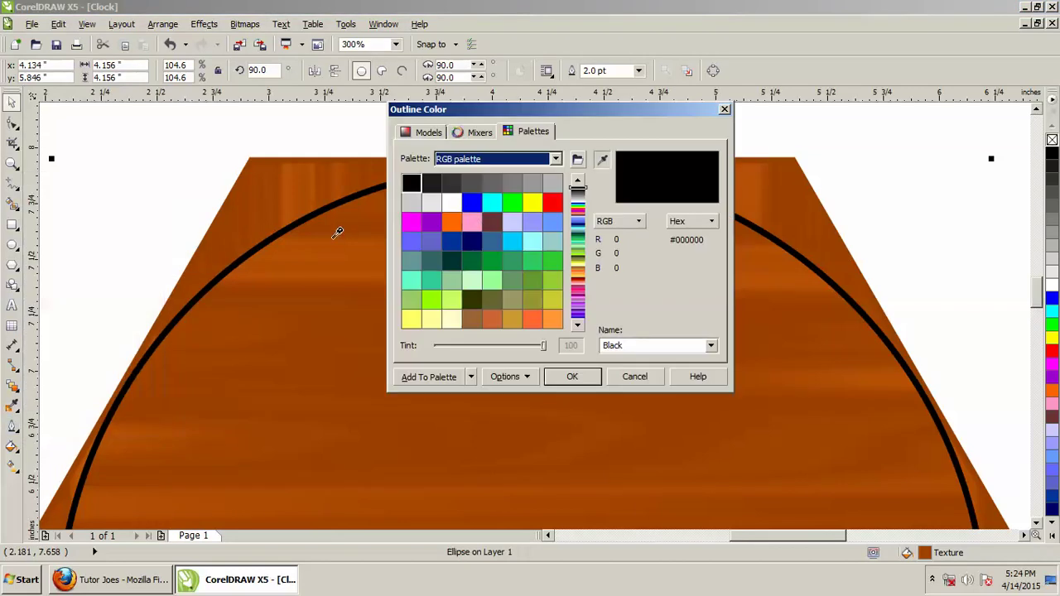
pyautogui.click(341, 224)
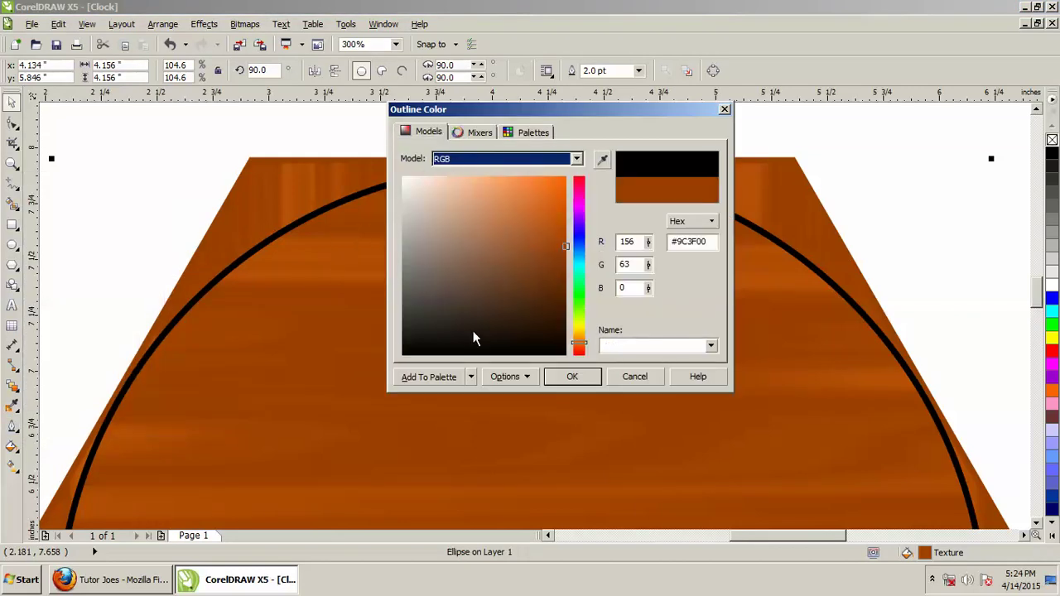
pyautogui.click(558, 376)
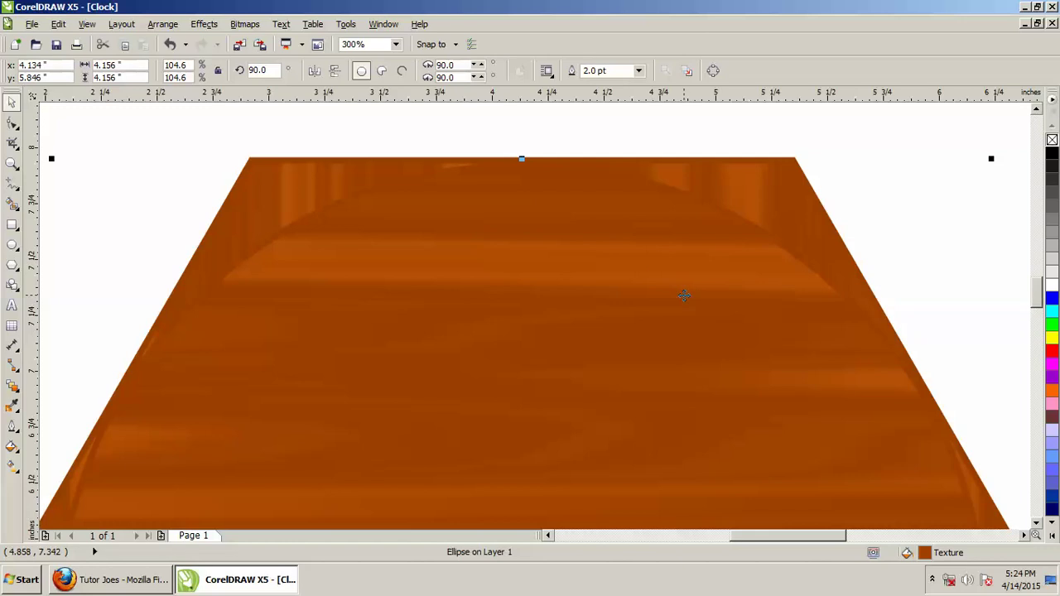
# - Make a smaller concentric copy of the wood-textured circle, about 3.8 inches in diameter
pyautogui.scroll(-2, 684, 295)
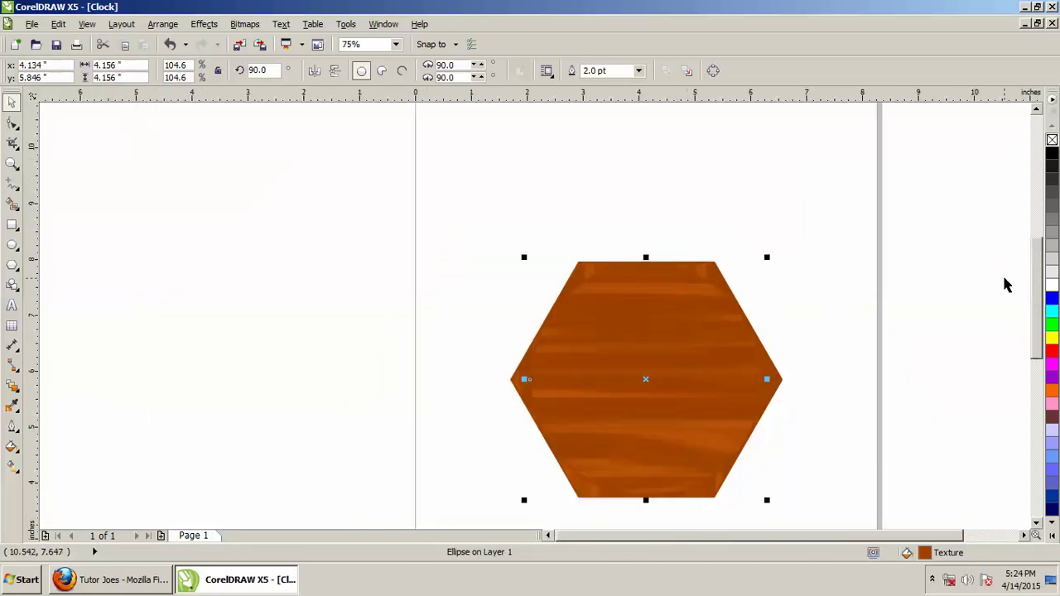
pyautogui.scroll(-2, 1036, 290)
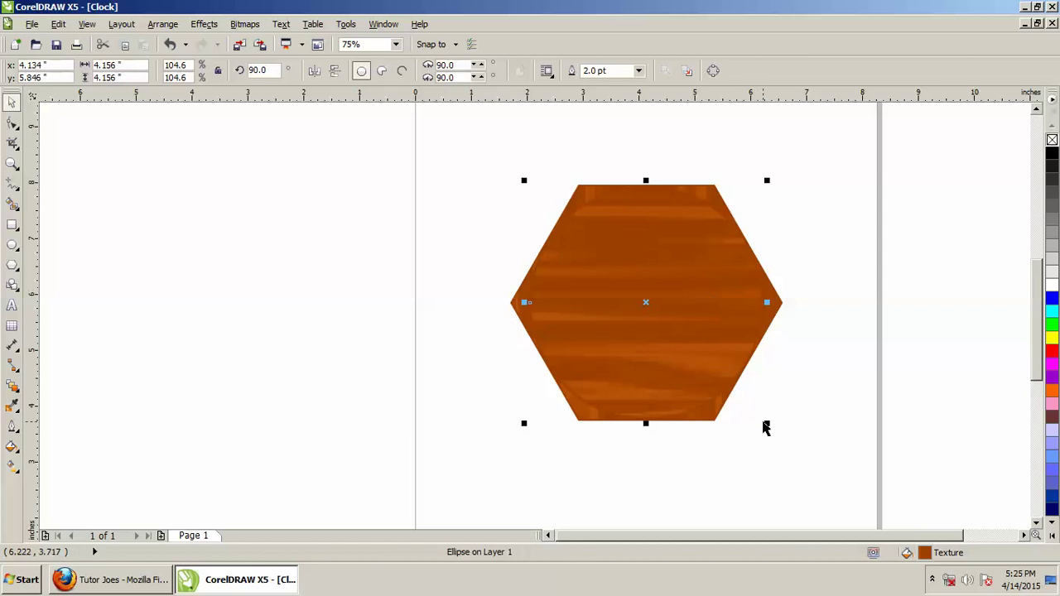
pyautogui.moveTo(768, 426); pyautogui.dragTo(763, 419)
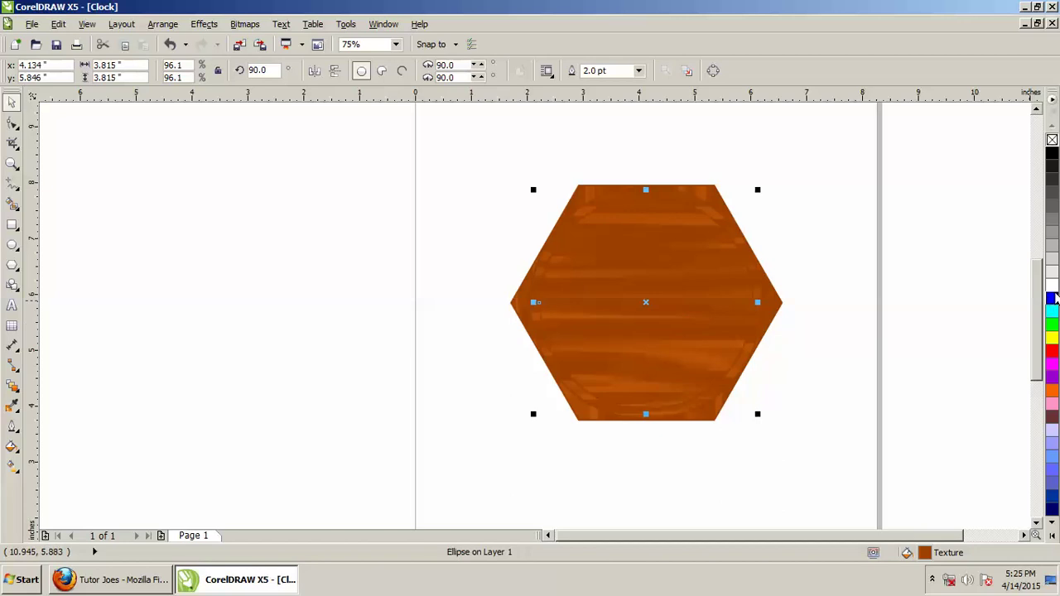
# - Fill the smaller circle with white and give it a black 3 pt outline
pyautogui.click(1052, 287)
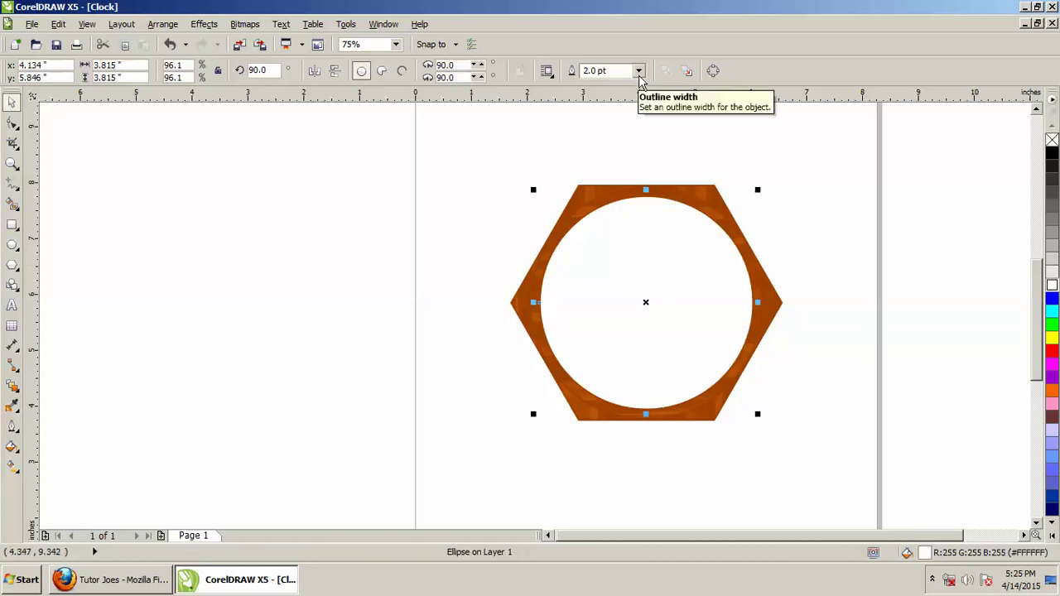
pyautogui.rightClick(1052, 154)
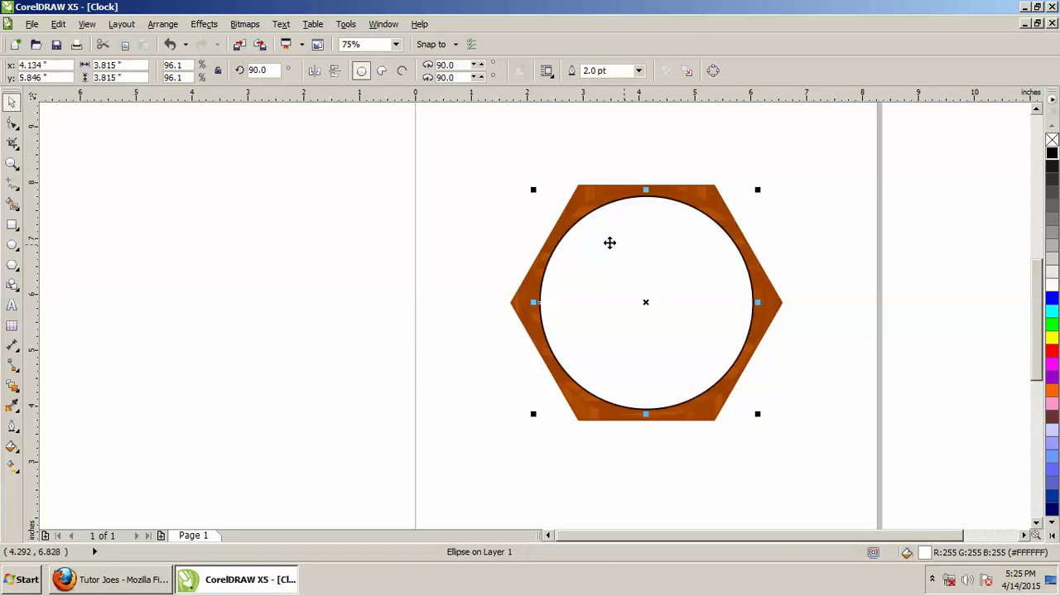
pyautogui.scroll(2, 746, 290)
pyautogui.scroll(-1, 744, 284)
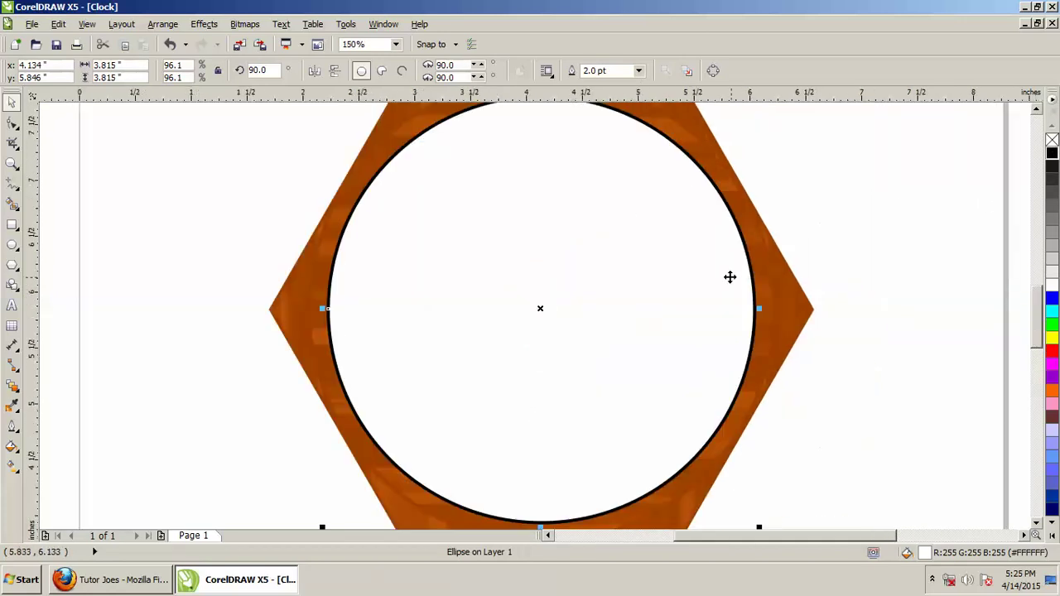
pyautogui.click(640, 71)
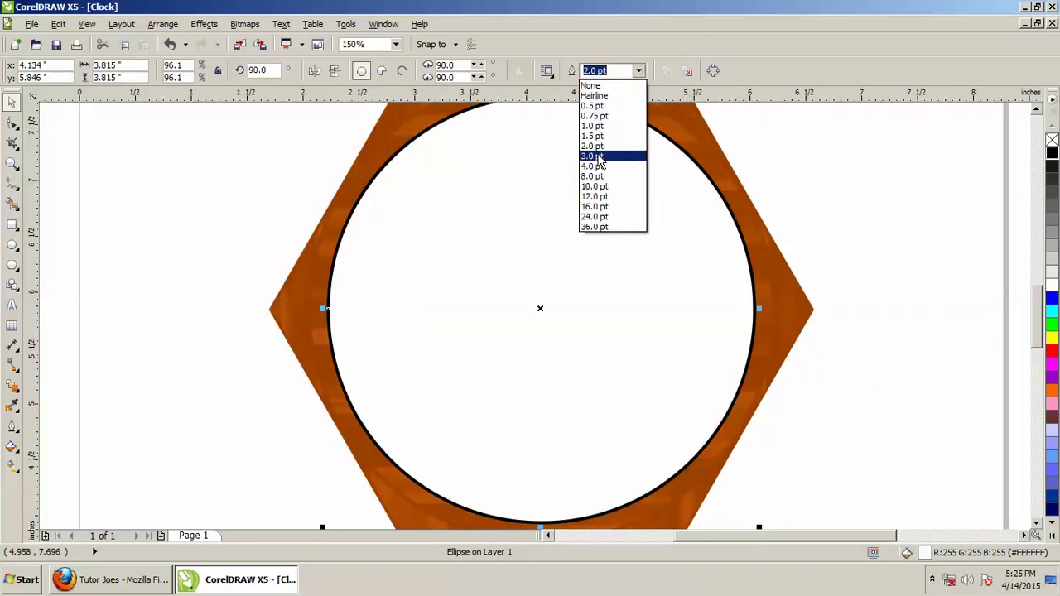
pyautogui.click(604, 157)
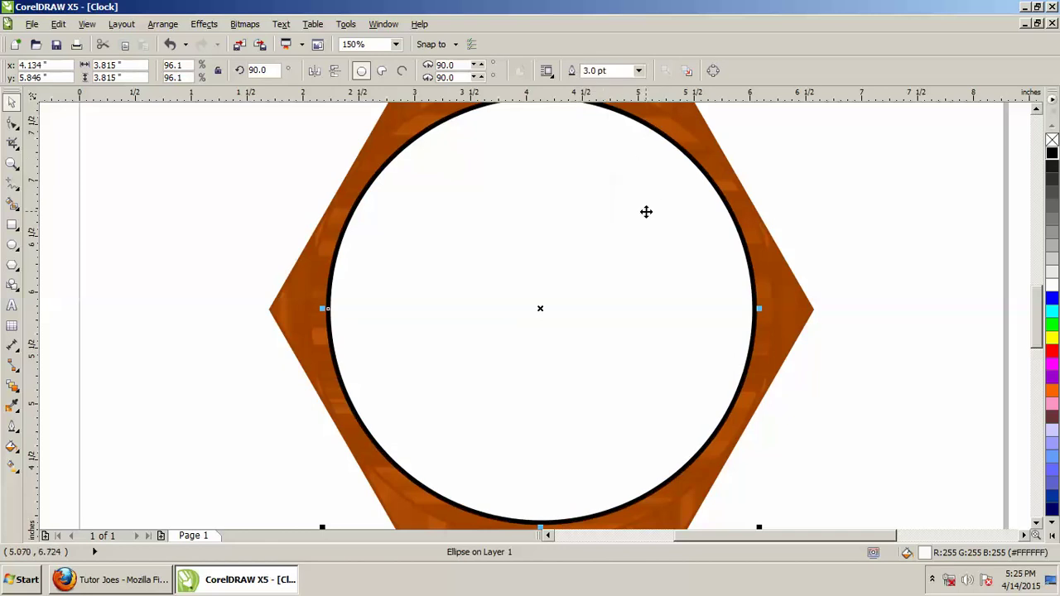
# - Make a concentric copy of the white circle about 3.7 inches in diameter and set its outline width to 0.5 pt
pyautogui.click(1037, 110)
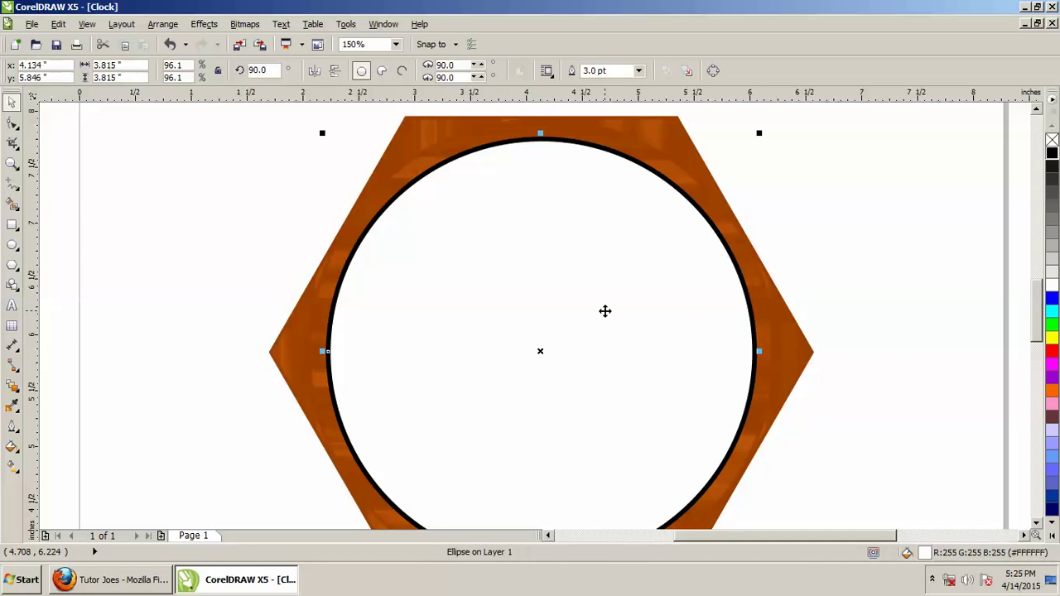
pyautogui.click(58, 24)
pyautogui.click(85, 206)
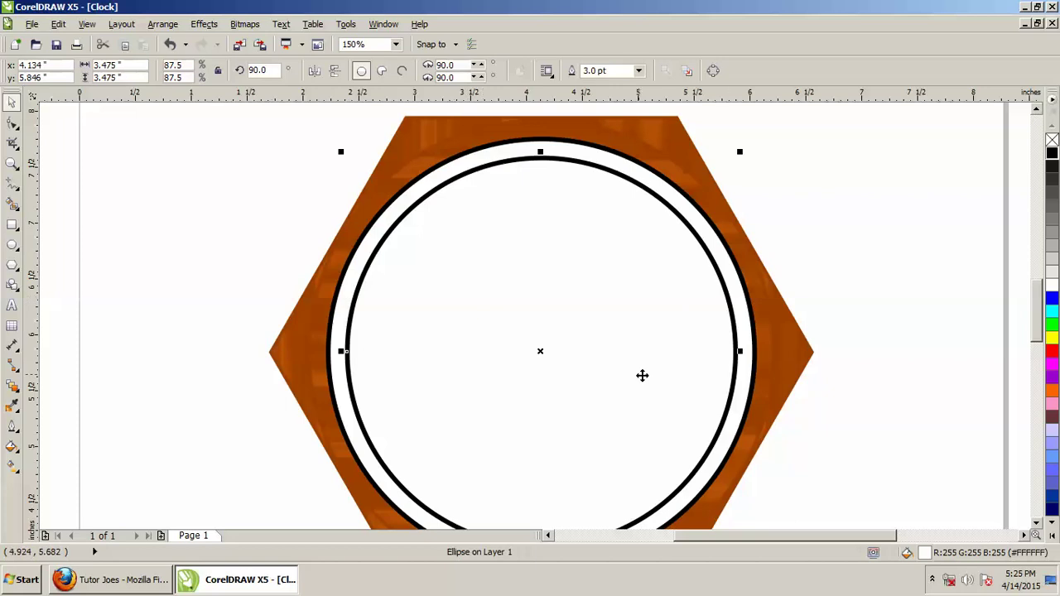
pyautogui.moveTo(740, 153); pyautogui.dragTo(755, 140)
pyautogui.click(639, 70)
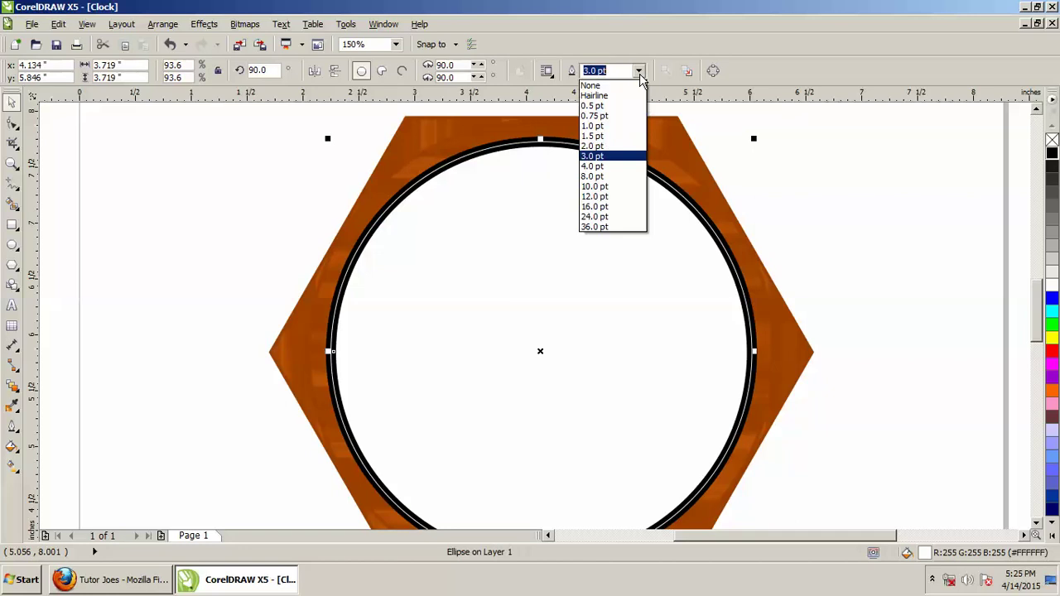
pyautogui.click(593, 106)
pyautogui.press('Escape')
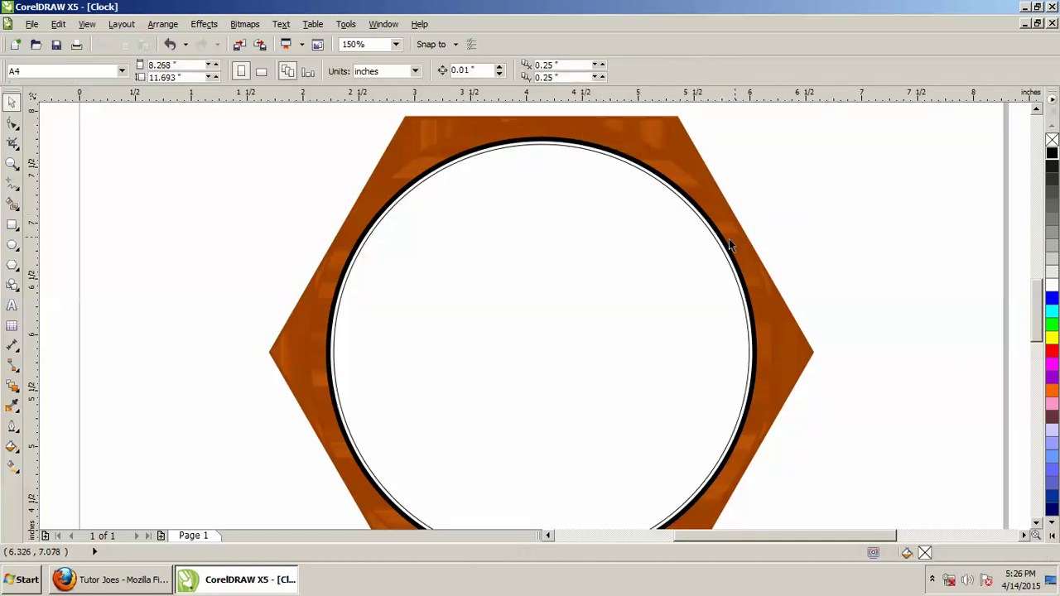
# - Group the hexagon and all the circles into one object, then deselect it
pyautogui.scroll(2, 554, 149)
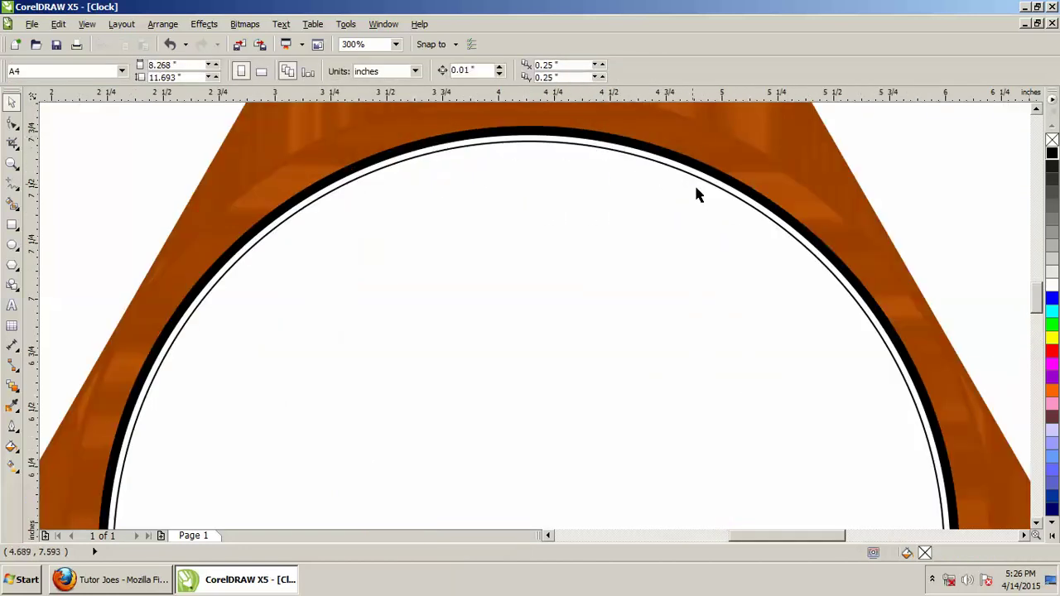
pyautogui.scroll(-2, 738, 237)
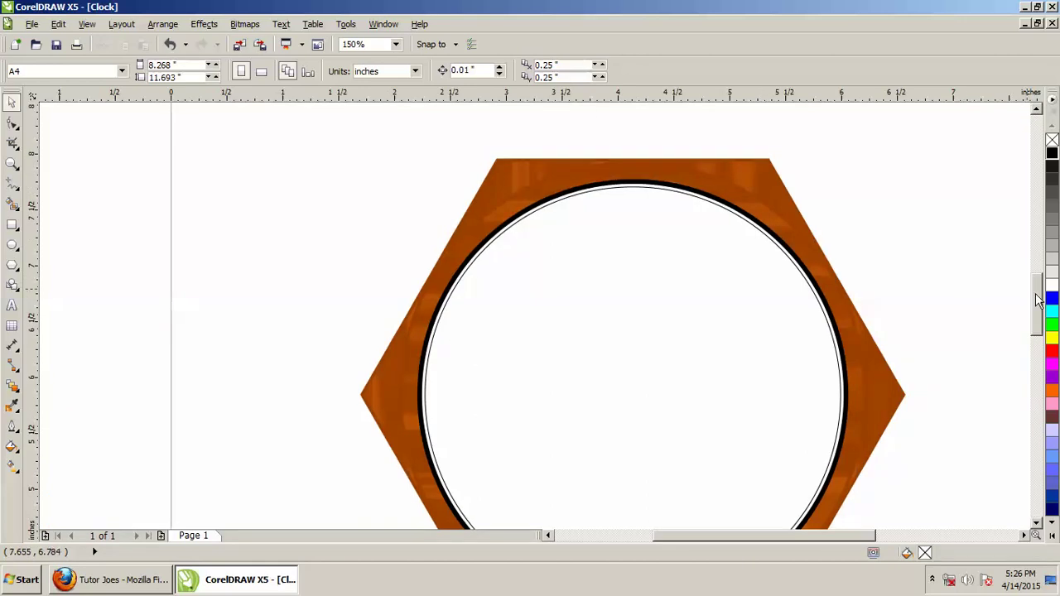
pyautogui.scroll(-1, 977, 291)
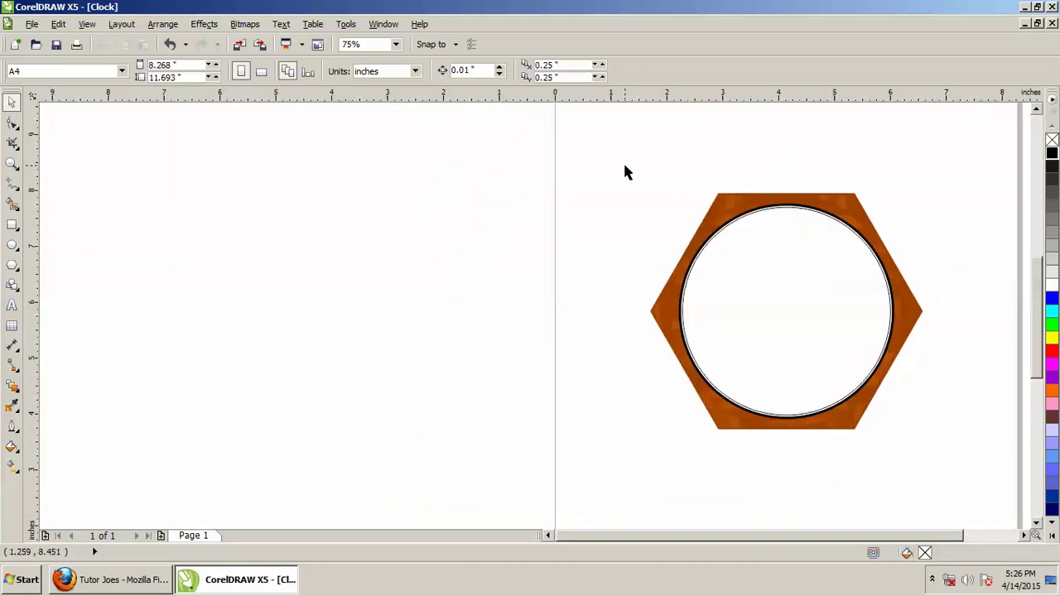
pyautogui.moveTo(607, 195); pyautogui.dragTo(986, 515)
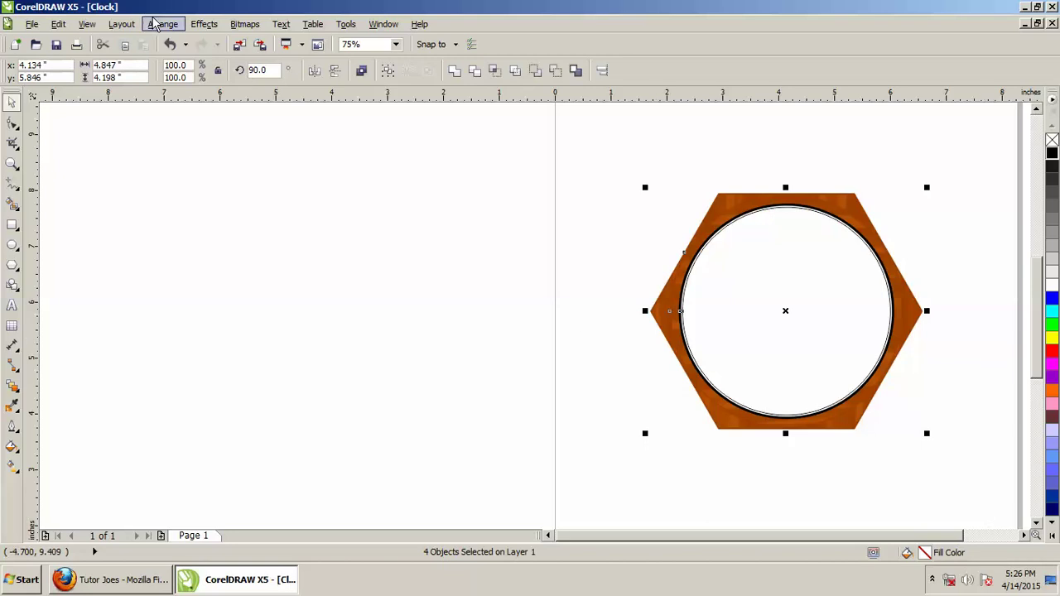
pyautogui.click(162, 24)
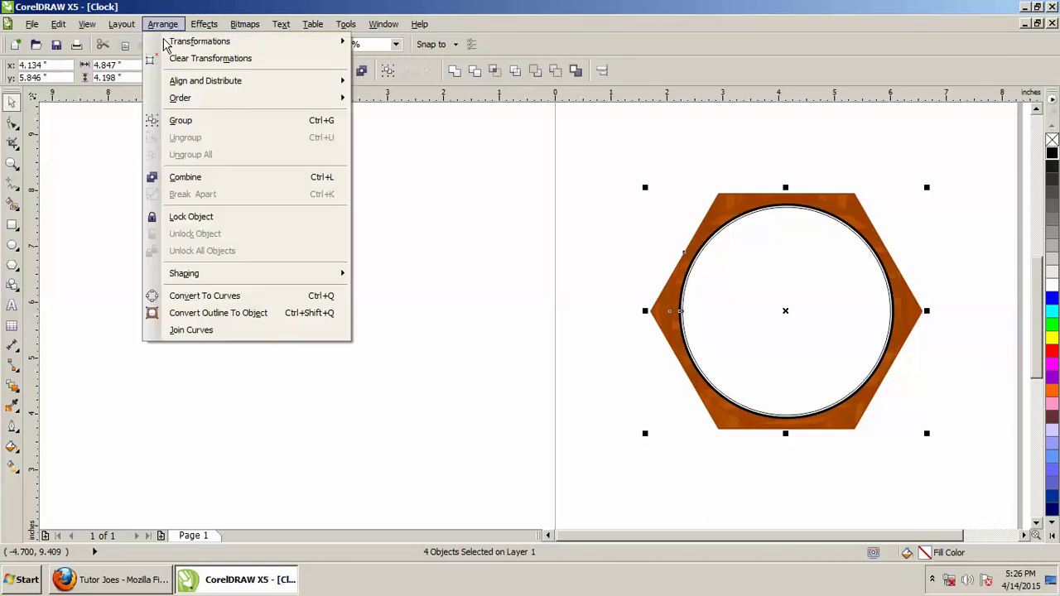
pyautogui.click(185, 123)
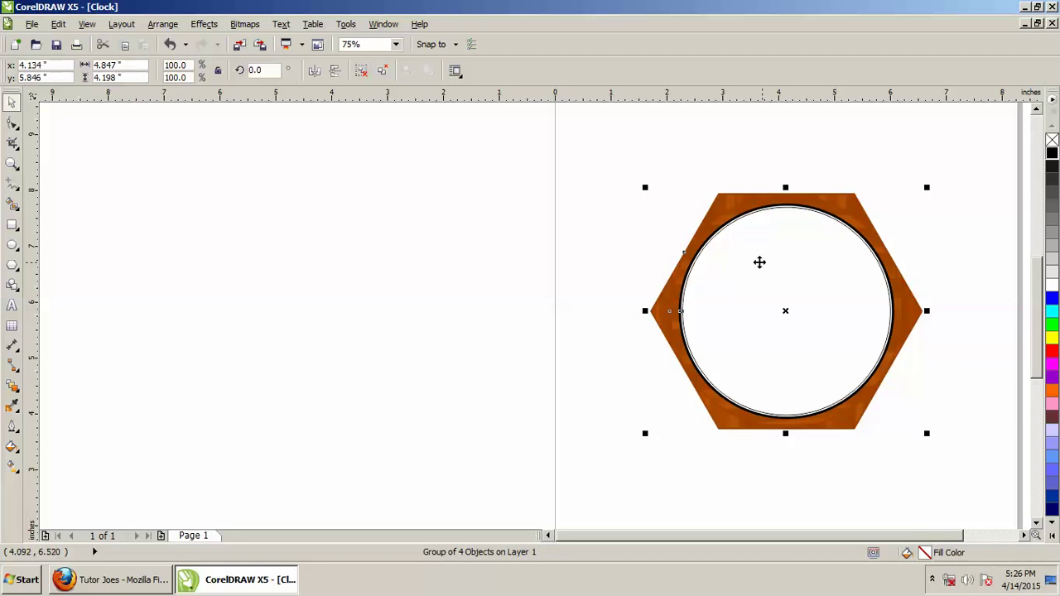
pyautogui.scroll(3, 807, 241)
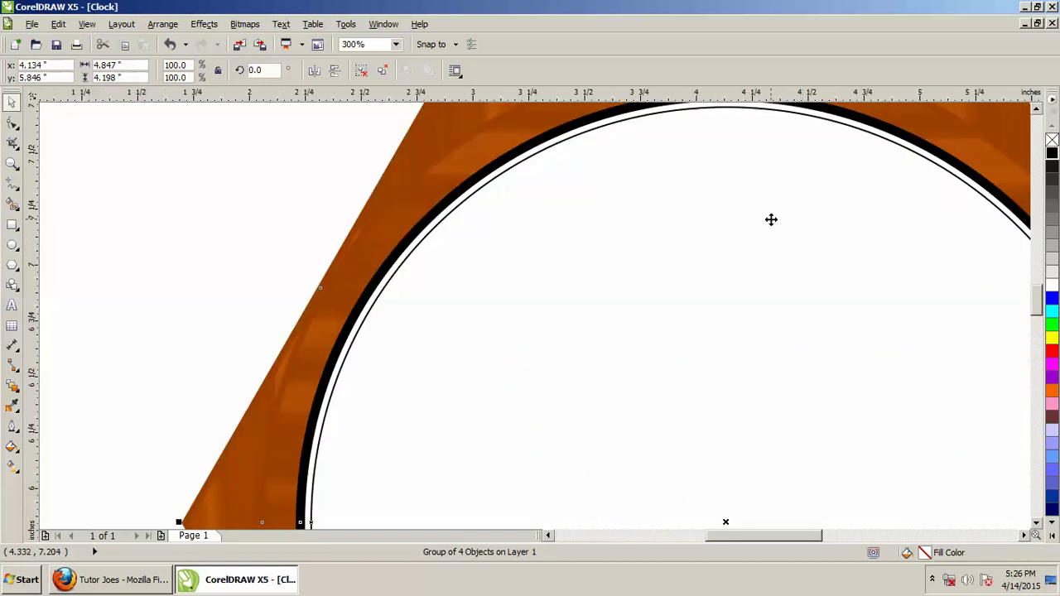
pyautogui.scroll(-2, 774, 187)
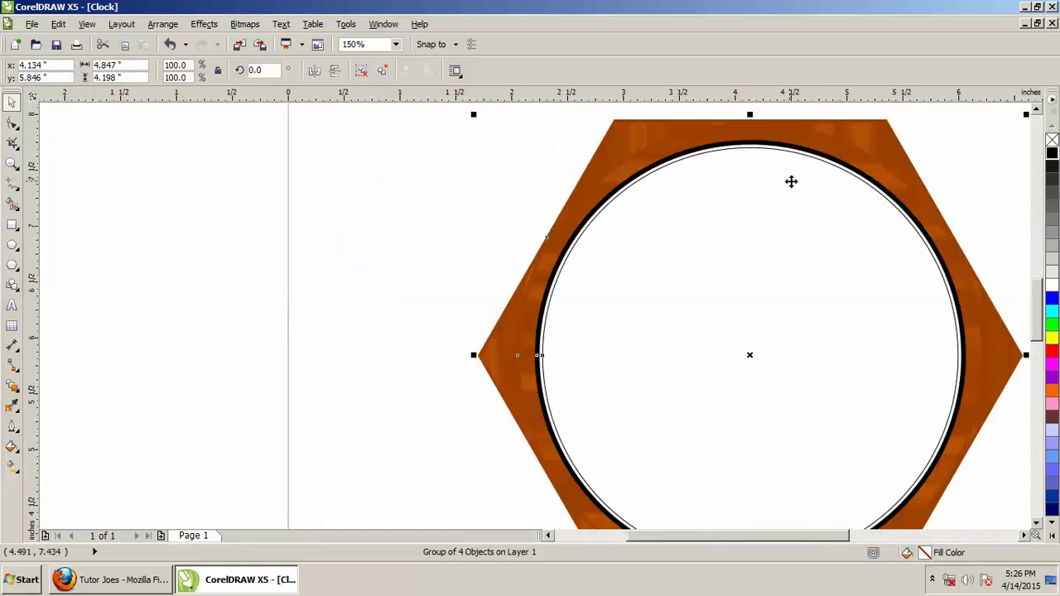
pyautogui.click(488, 204)
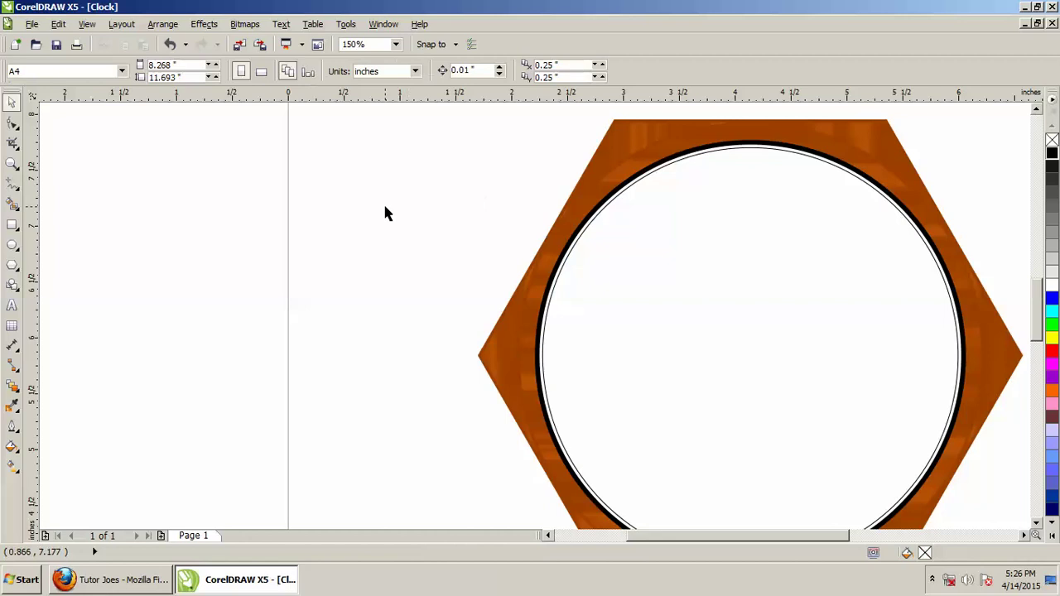
# - Draw a vertical 2-point line about 0.27 inches long in the empty page area beside the hexagon
pyautogui.click(13, 184)
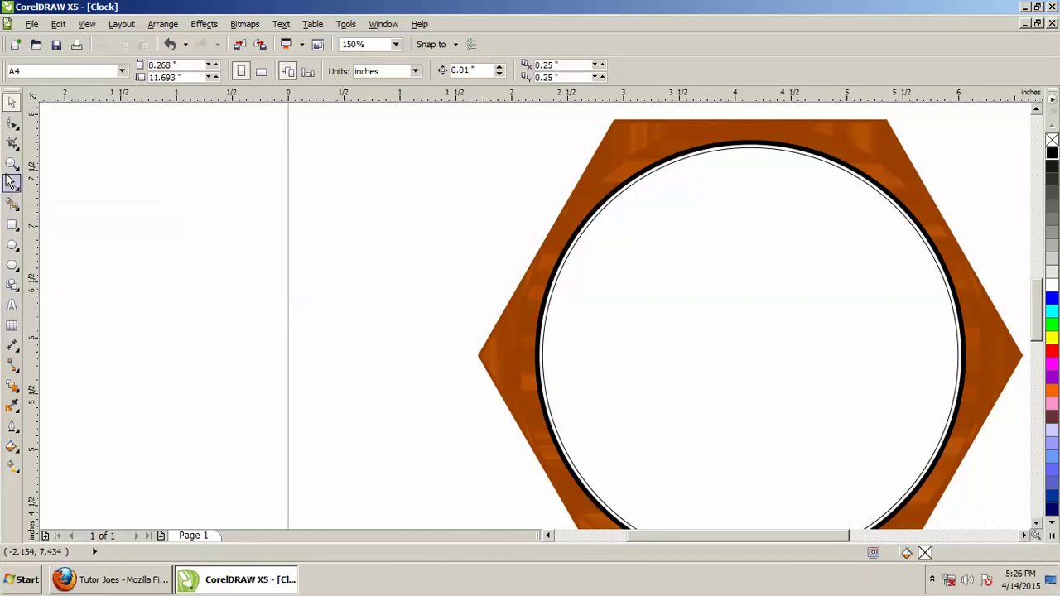
pyautogui.click(21, 190)
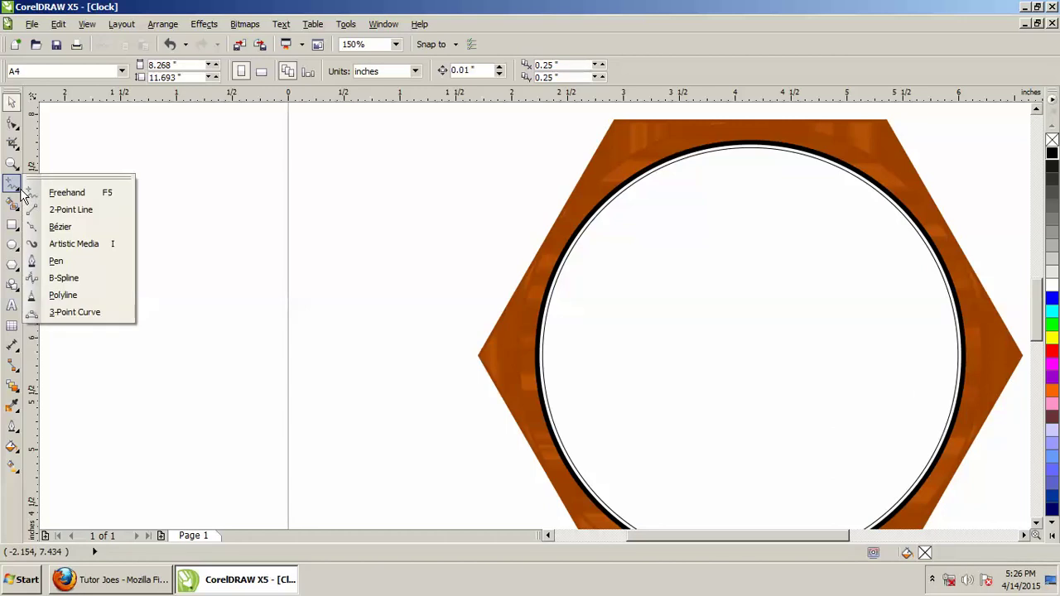
pyautogui.click(72, 209)
pyautogui.scroll(2, 362, 287)
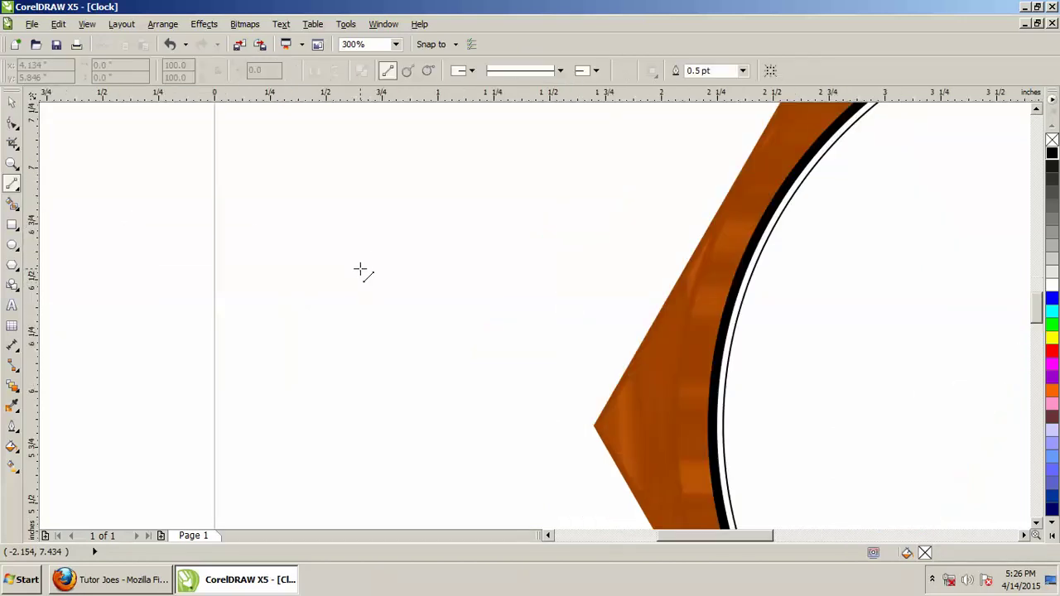
pyautogui.moveTo(380, 222); pyautogui.dragTo(379, 289)
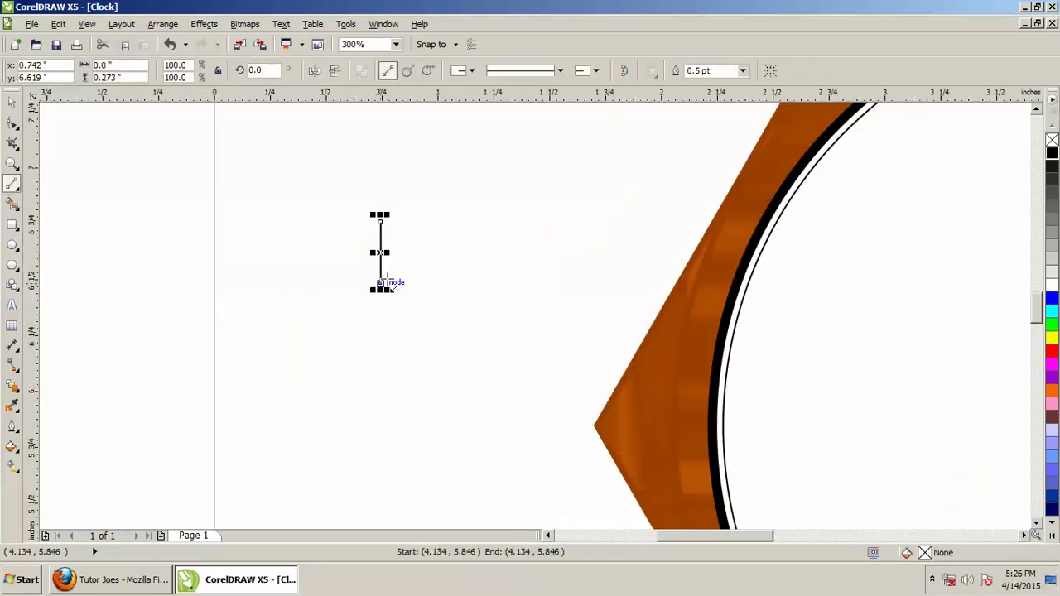
# - Set the short vertical line's outline width to 3 pt and deselect it
pyautogui.click(743, 72)
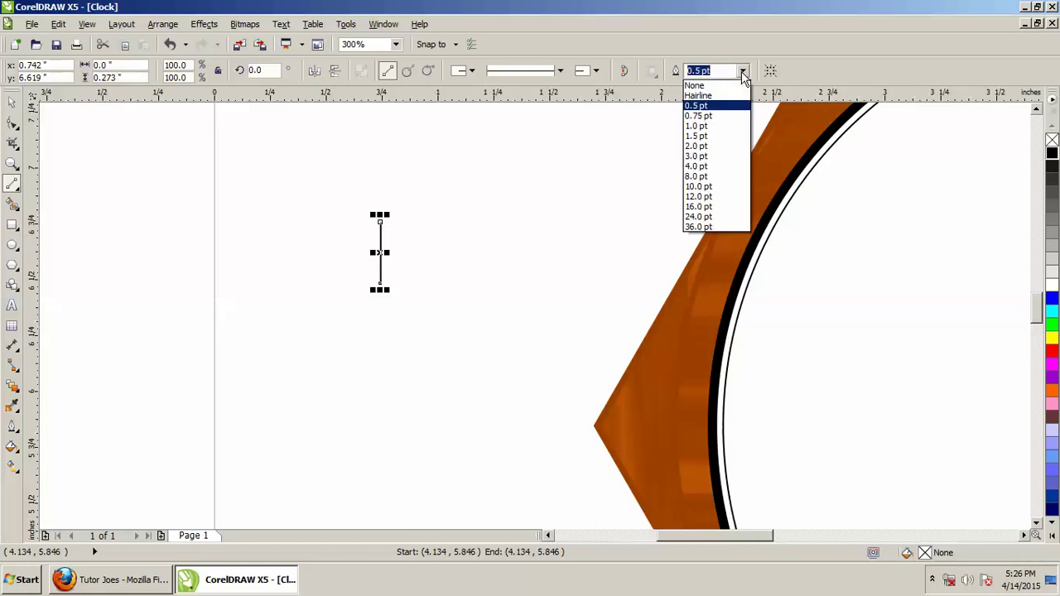
pyautogui.click(704, 158)
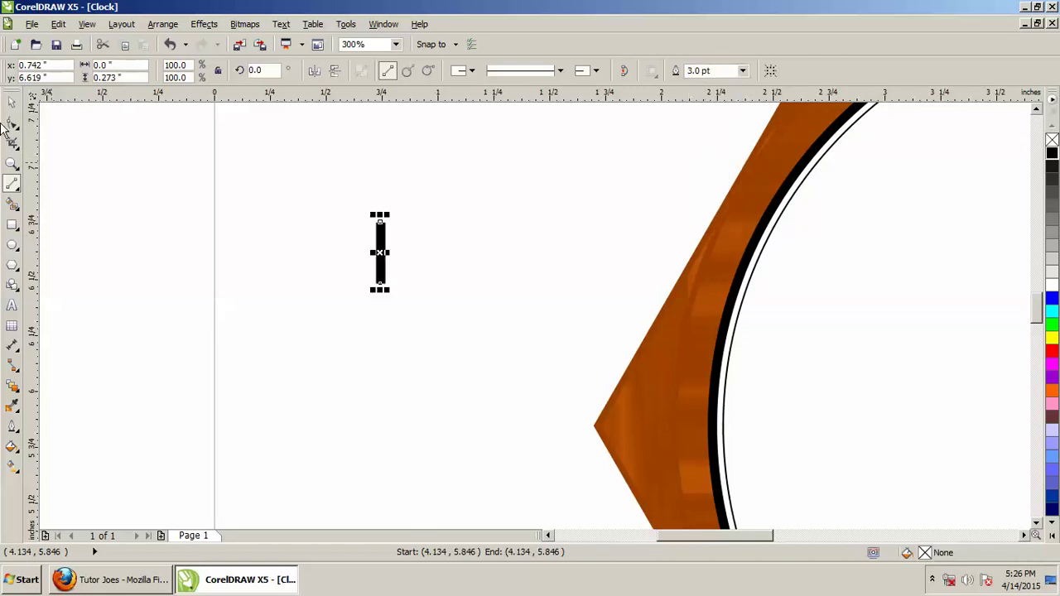
pyautogui.click(13, 104)
pyautogui.click(395, 249)
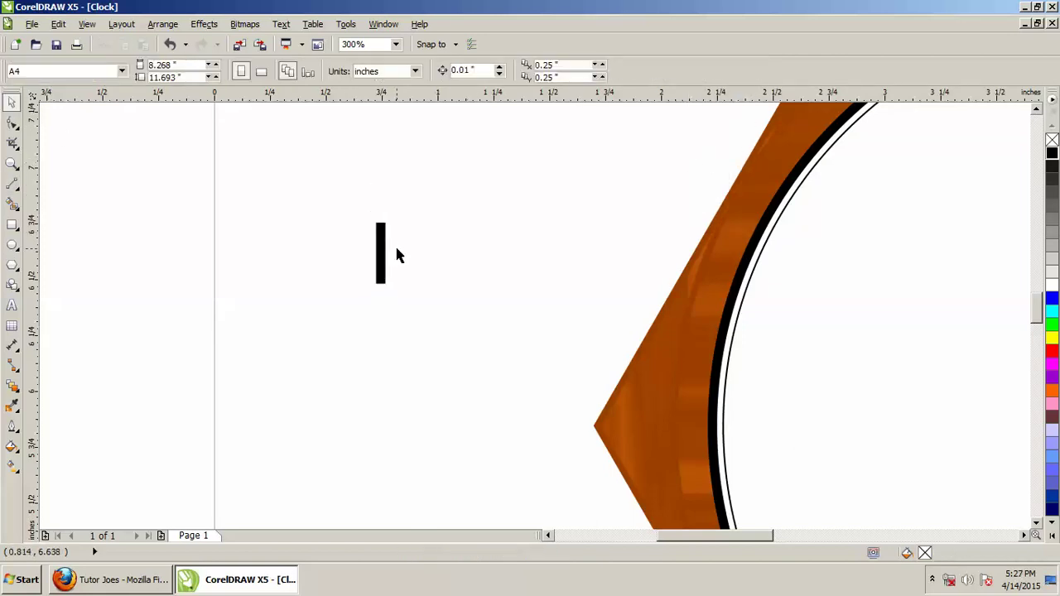
# - Center the short vertical line on the page, in the middle of the dial, and deselect it
pyautogui.click(380, 257)
pyautogui.scroll(-2, 380, 257)
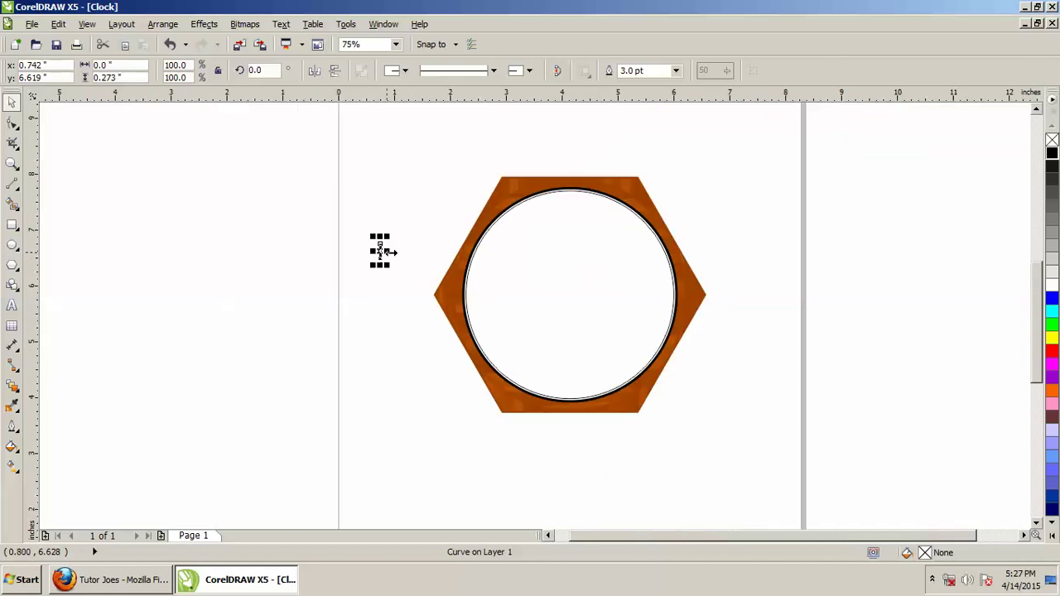
pyautogui.press('p')
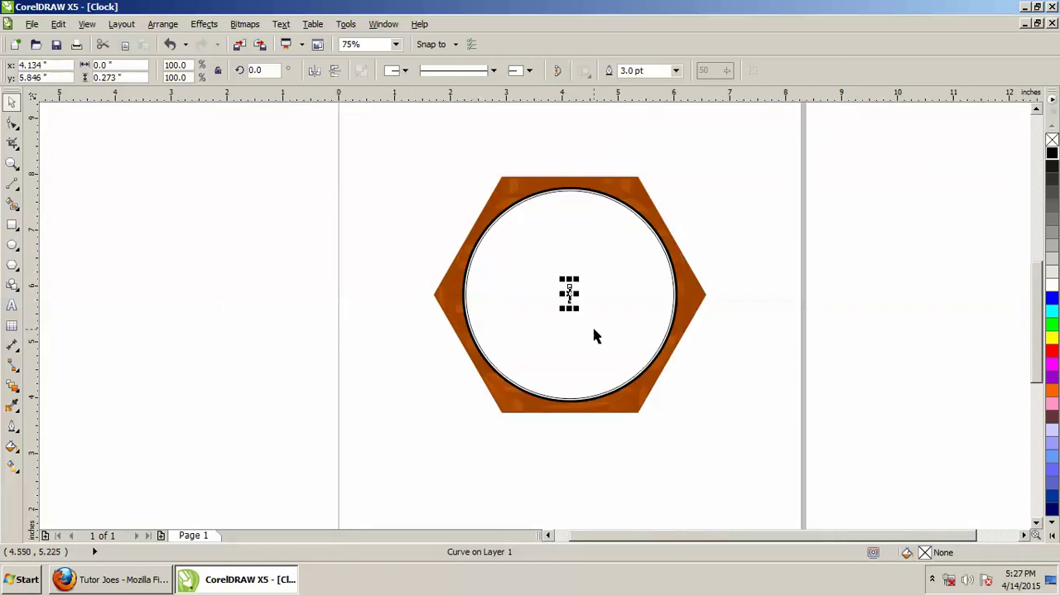
pyautogui.click(795, 292)
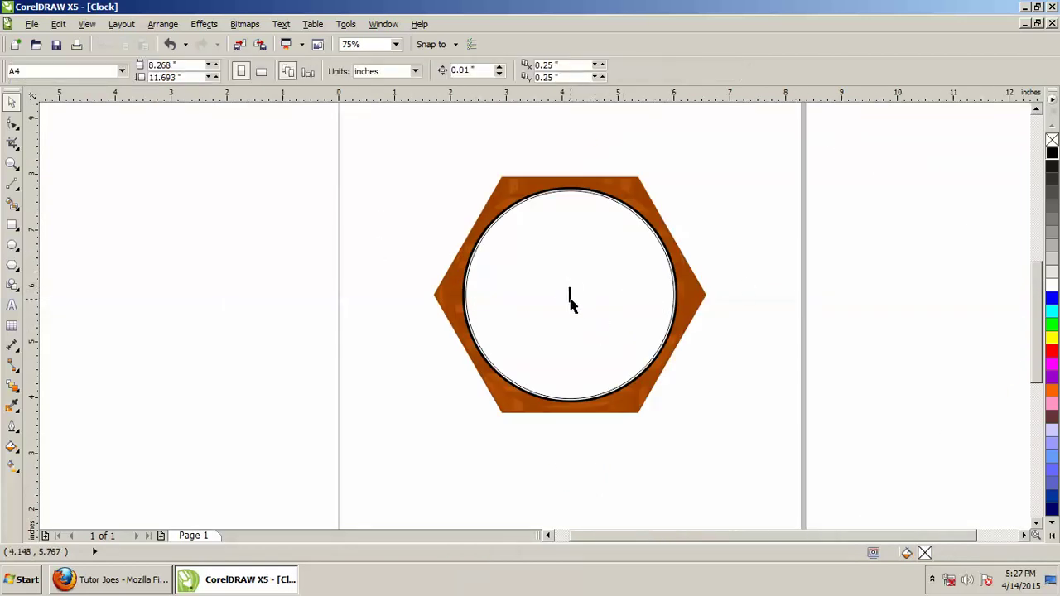
# - Move the short vertical line straight up to just inside the dial's thin inner circle, at a Y position of about 7.53 inches
pyautogui.scroll(1, 571, 299)
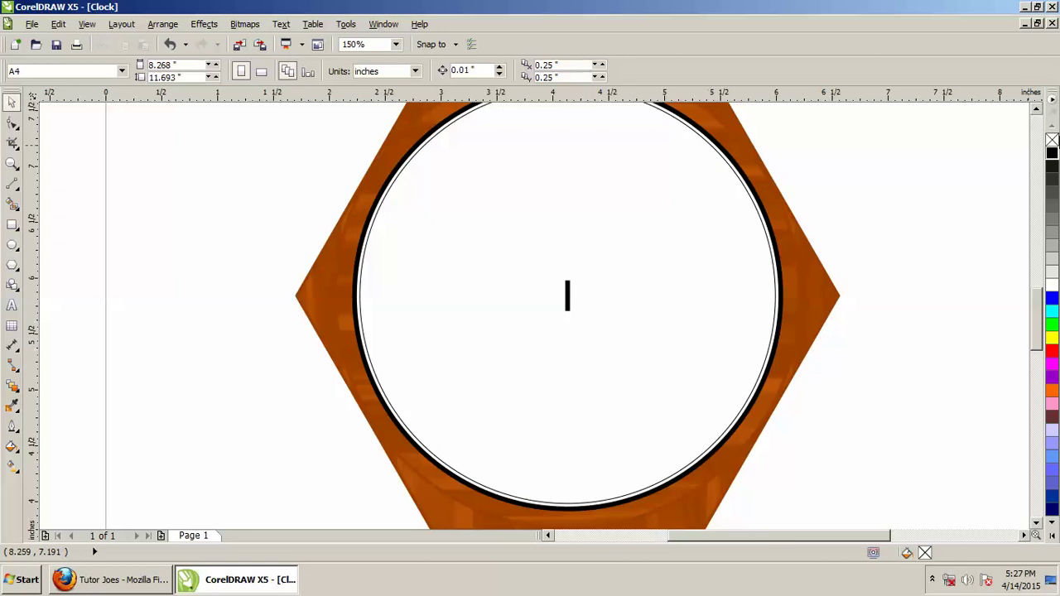
pyautogui.click(1035, 108)
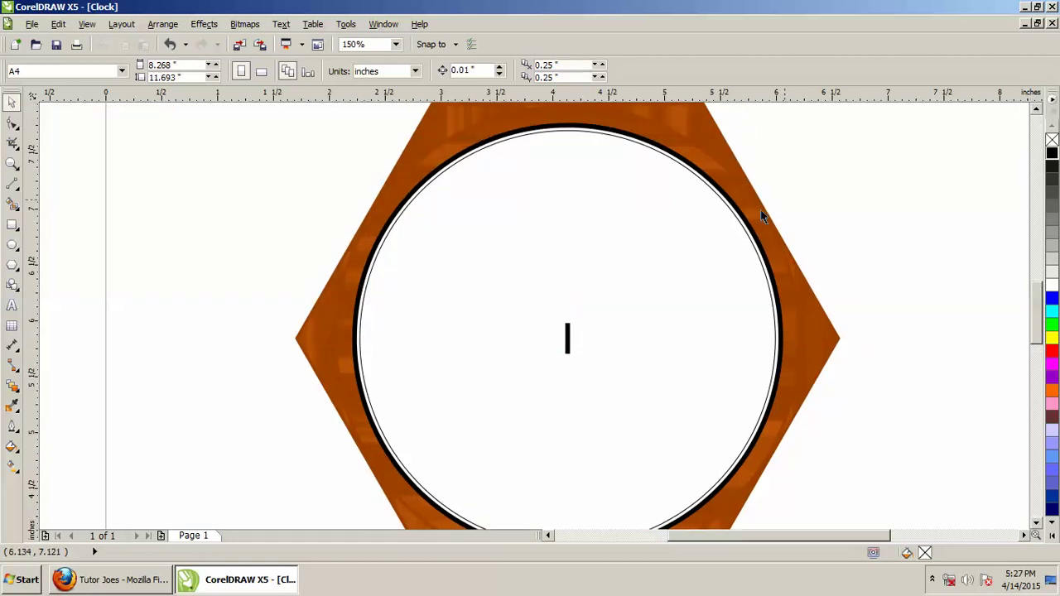
pyautogui.click(568, 340)
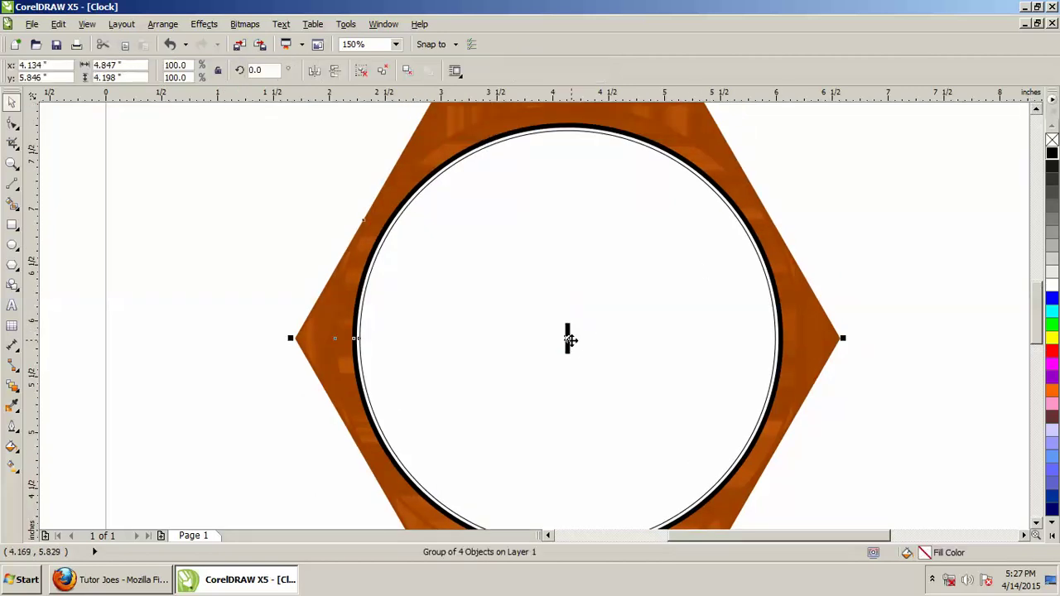
pyautogui.press('Escape')
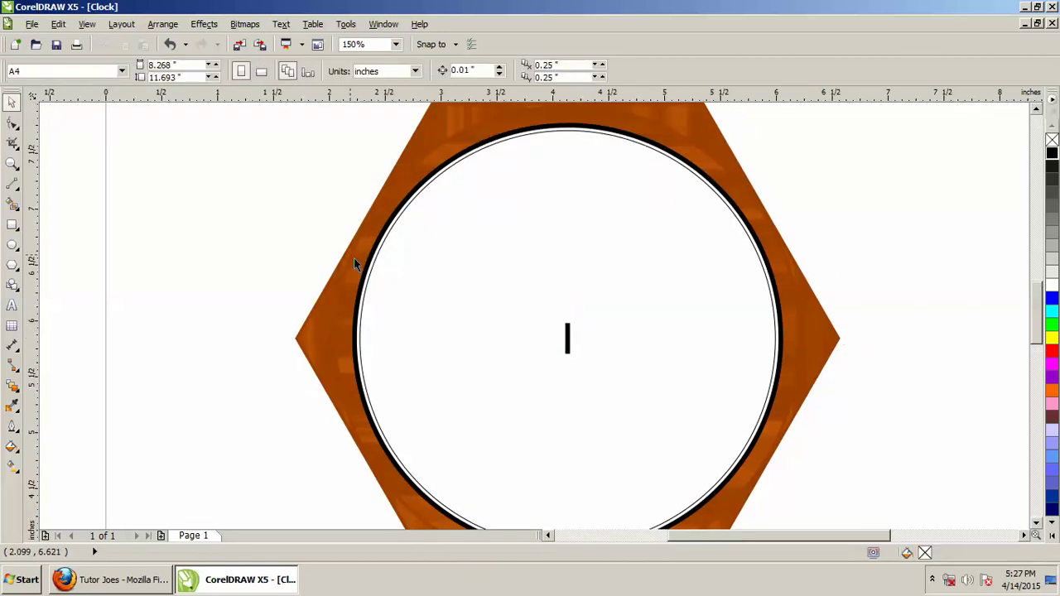
pyautogui.click(569, 340)
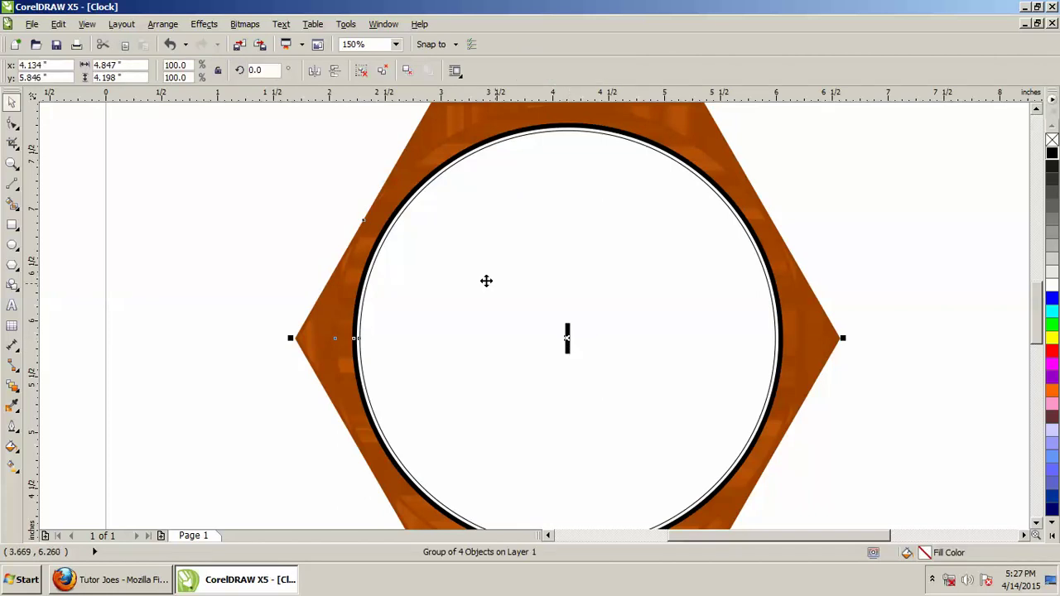
pyautogui.click(324, 206)
pyautogui.keyDown('ctrl'); pyautogui.click(568, 341); pyautogui.keyUp('ctrl')
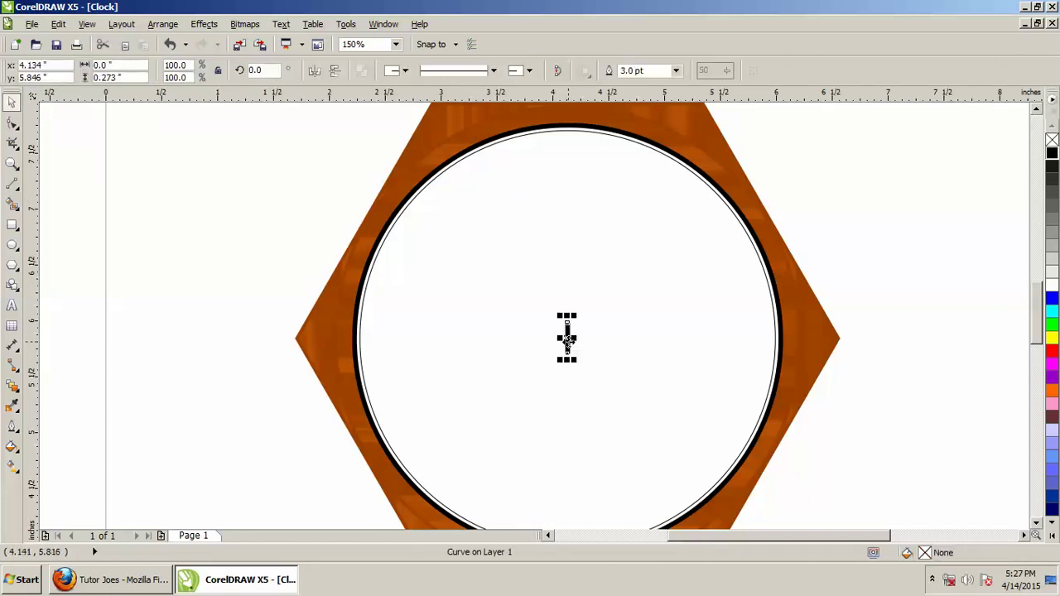
pyautogui.press('Up')
pyautogui.press('Up')
pyautogui.press('Up')
pyautogui.press('Up')
pyautogui.press('Up')
pyautogui.press('Up')
pyautogui.press('Up')
pyautogui.press('Up')
pyautogui.press('Up')
pyautogui.press('Up')
pyautogui.press('Up')
pyautogui.press('Up')
pyautogui.press('Up')
pyautogui.press('Up')
pyautogui.press('Up')
pyautogui.press('Up')
pyautogui.press('Up')
pyautogui.press('Up')
# - Shorten the tick mark from its lower end to about 0.195 inches, keeping its upper end in place, then deselect it
pyautogui.scroll(1, 563, 151)
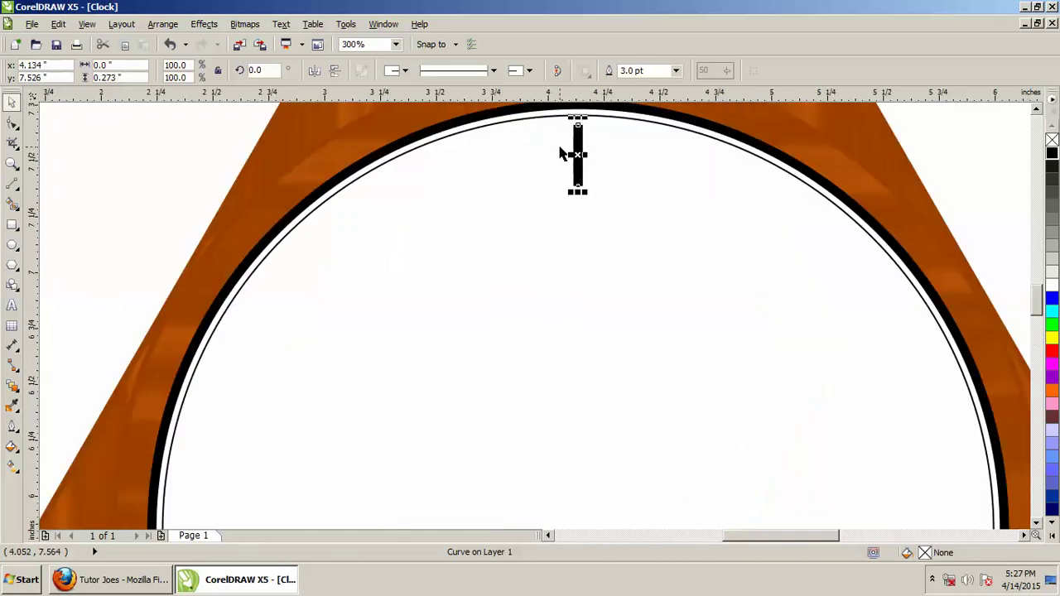
pyautogui.scroll(1, 980, 143)
pyautogui.scroll(1, 885, 151)
pyautogui.moveTo(559, 313); pyautogui.dragTo(560, 273)
pyautogui.click(591, 288)
pyautogui.click(569, 279)
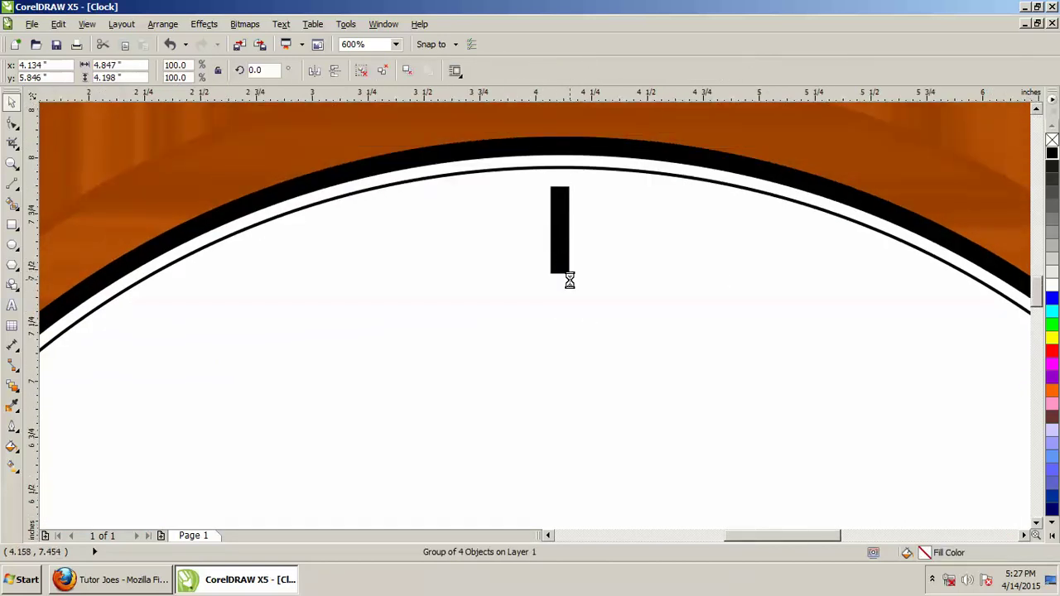
pyautogui.scroll(-4, 568, 279)
pyautogui.click(1025, 329)
pyautogui.moveTo(1035, 295); pyautogui.dragTo(1033, 316)
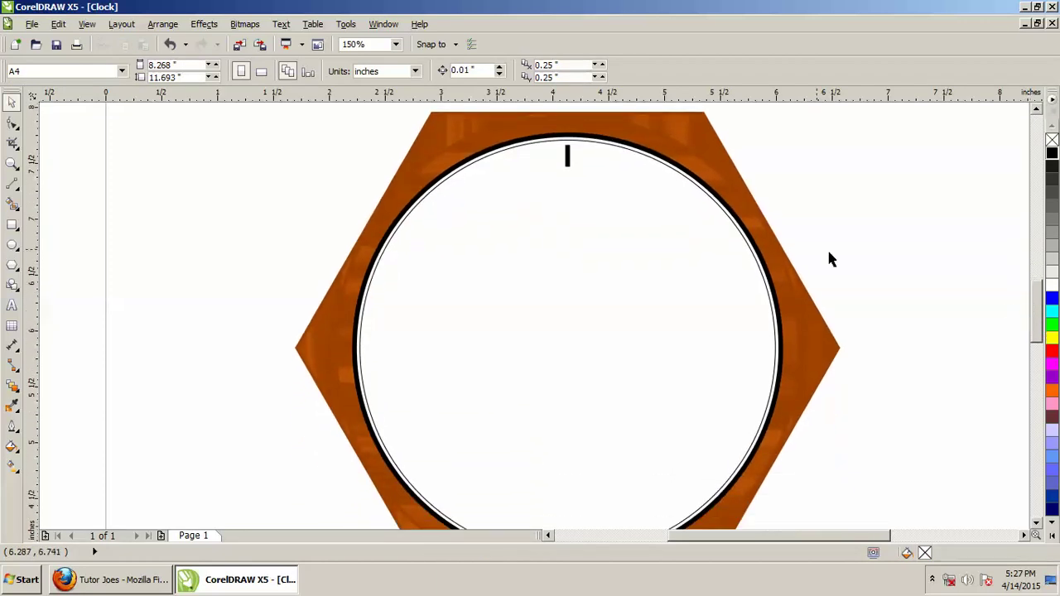
# - Set the 12 o'clock tick mark's outline width to 4 pt and deselect it
pyautogui.click(568, 159)
pyautogui.scroll(2, 570, 159)
pyautogui.scroll(2, 576, 164)
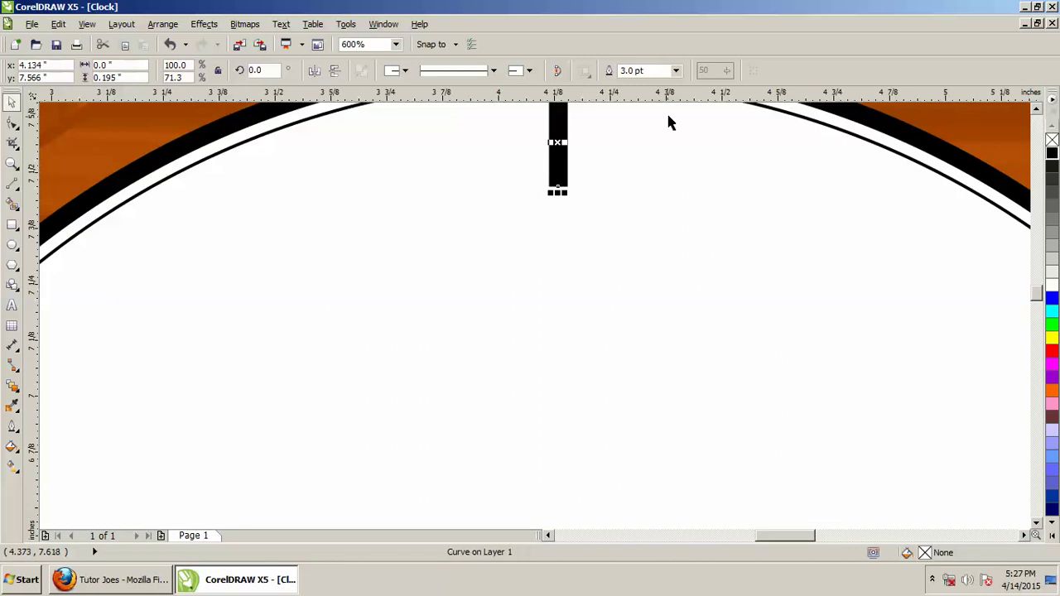
pyautogui.click(676, 70)
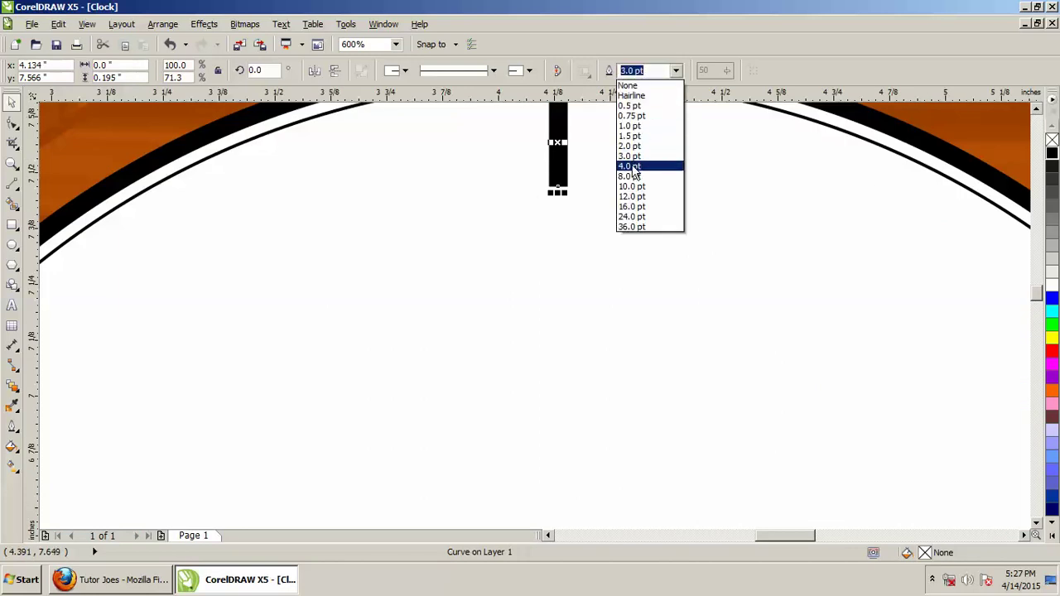
pyautogui.click(633, 166)
pyautogui.click(601, 174)
pyautogui.scroll(-2, 595, 185)
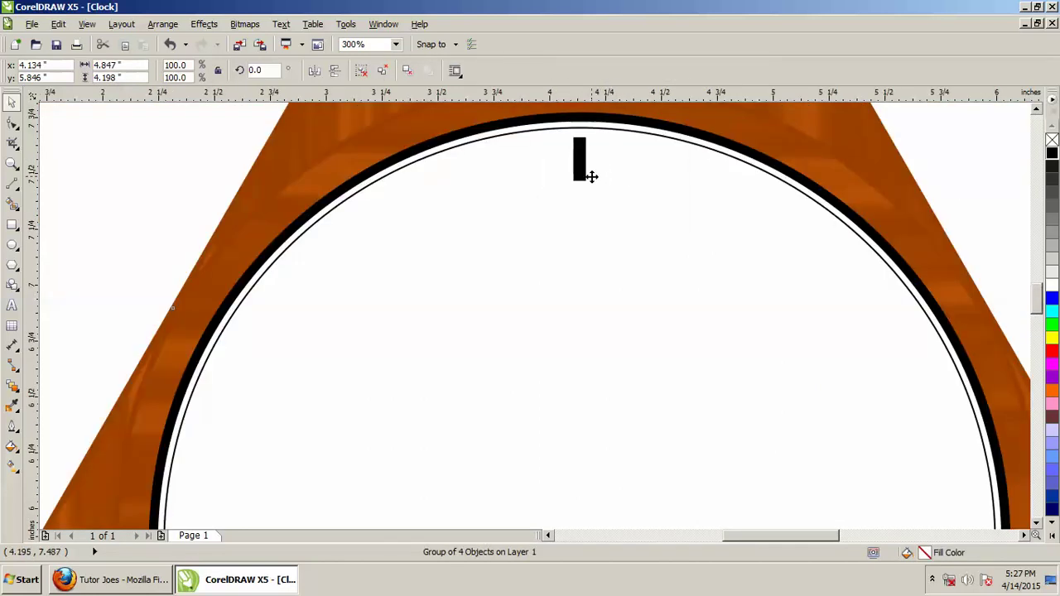
pyautogui.click(579, 163)
pyautogui.scroll(-2, 591, 187)
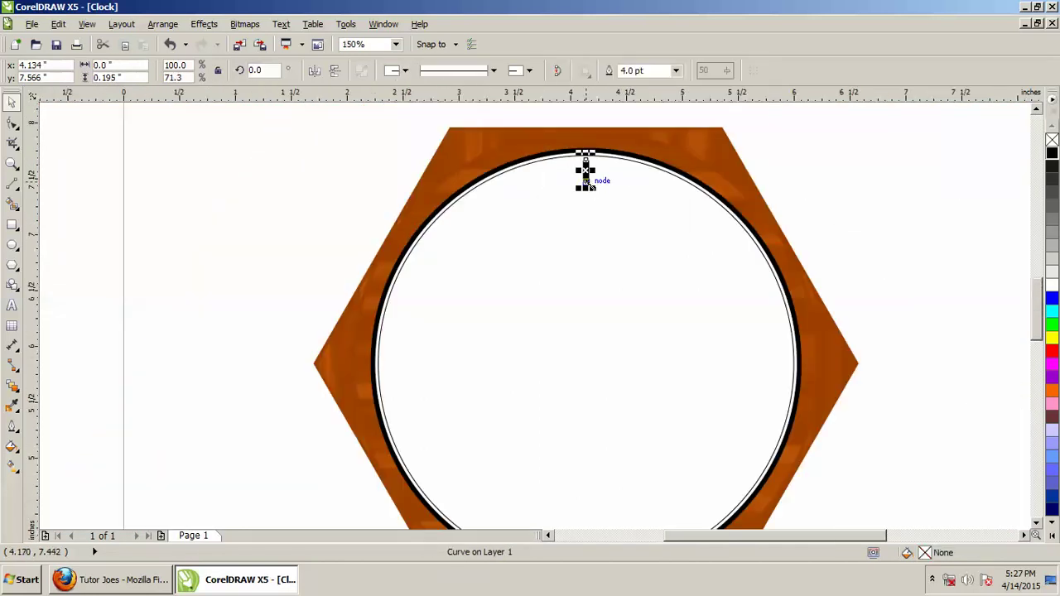
pyautogui.click(810, 211)
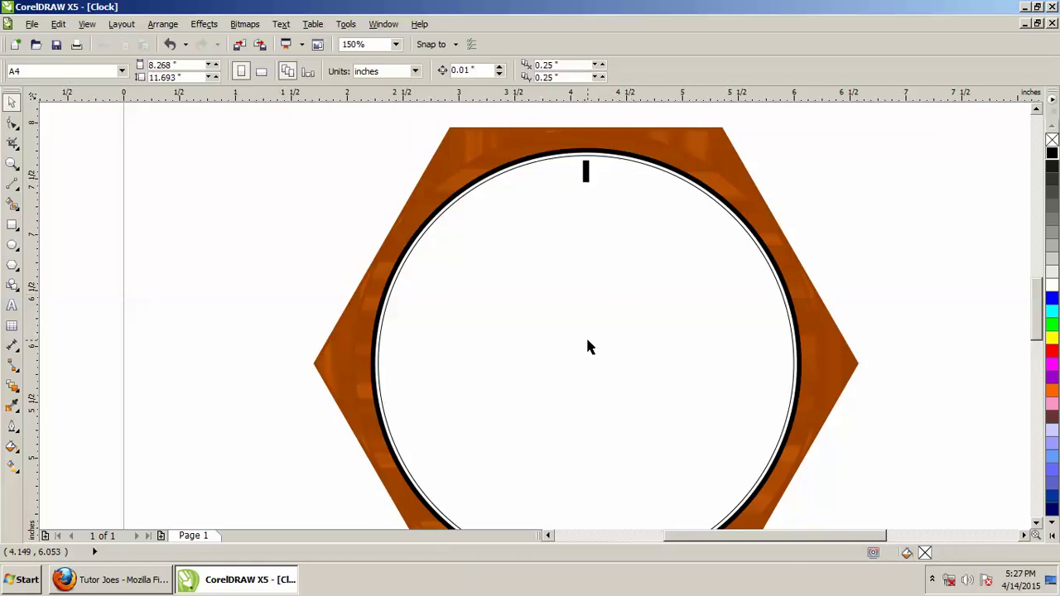
# - Move the tick mark's rotation center down near the middle of the dial, at about 4.17, 5.77 inches
pyautogui.click(585, 172)
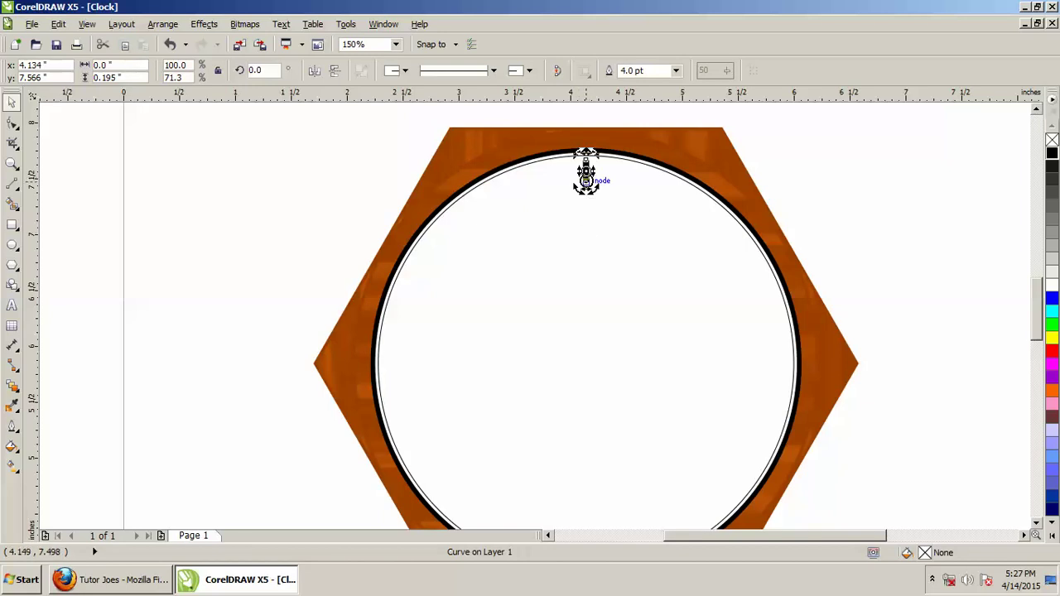
pyautogui.scroll(3, 586, 171)
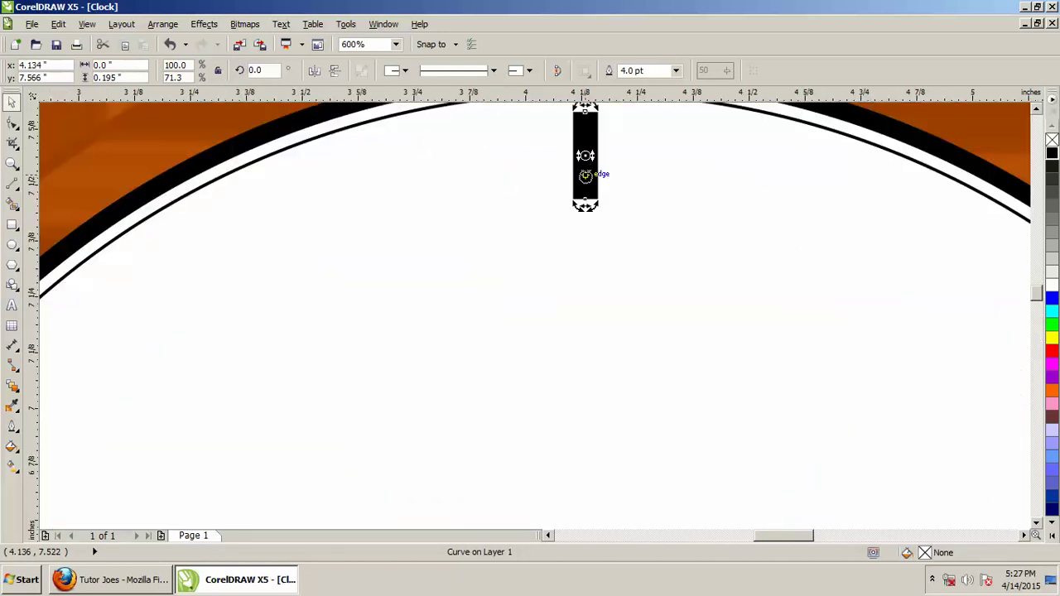
pyautogui.scroll(-2, 585, 157)
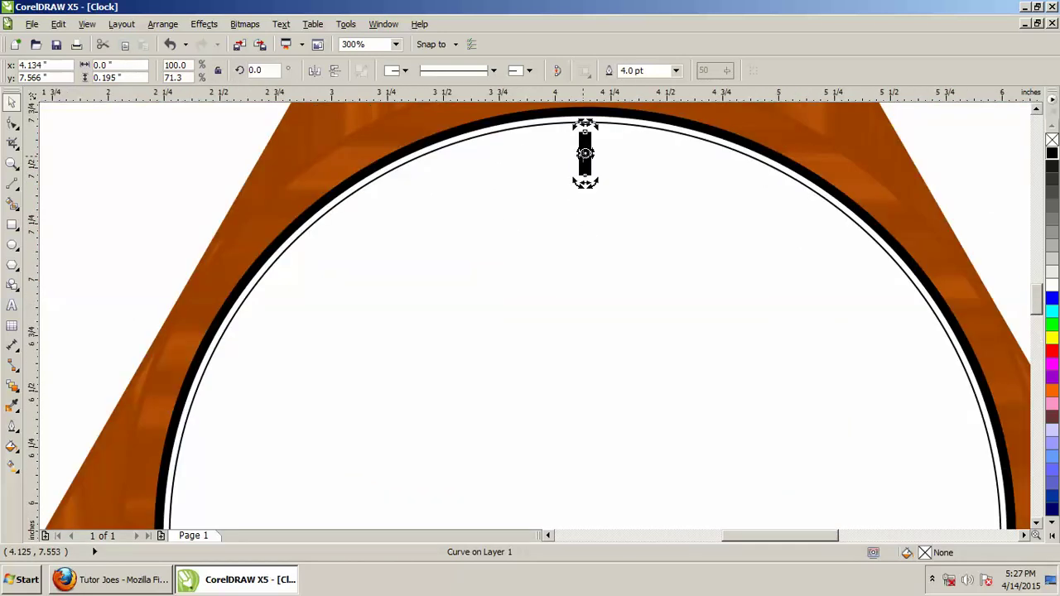
pyautogui.scroll(-1, 585, 154)
pyautogui.moveTo(584, 156)
pyautogui.mouseDown()
pyautogui.moveTo(575, 360)
pyautogui.moveTo(587, 357)
pyautogui.mouseUp()
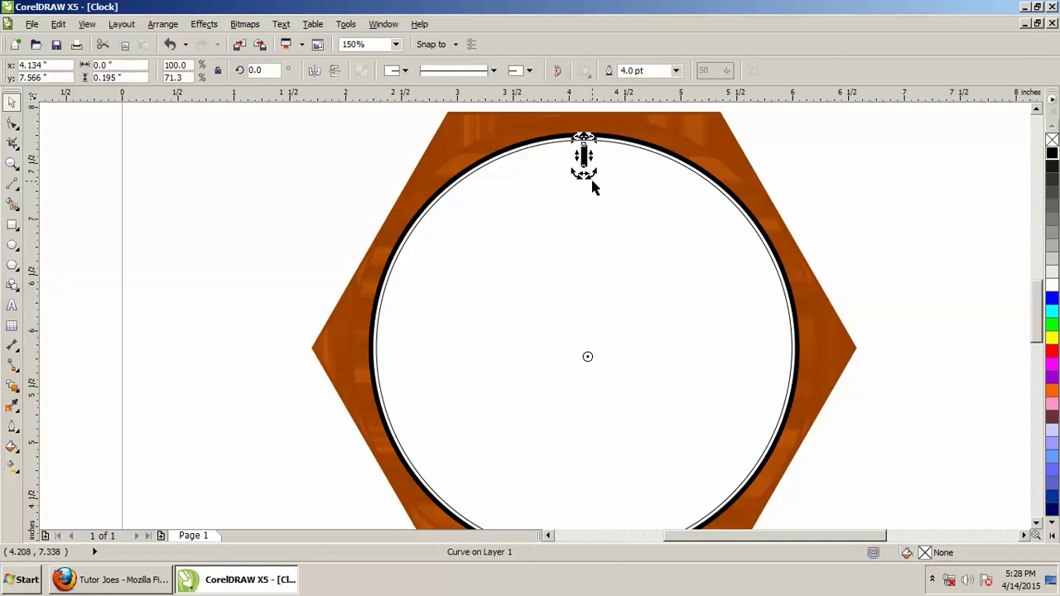
# - Open the Rotate transformation settings for the tick mark and set the angle to 30 degrees
pyautogui.click(164, 24)
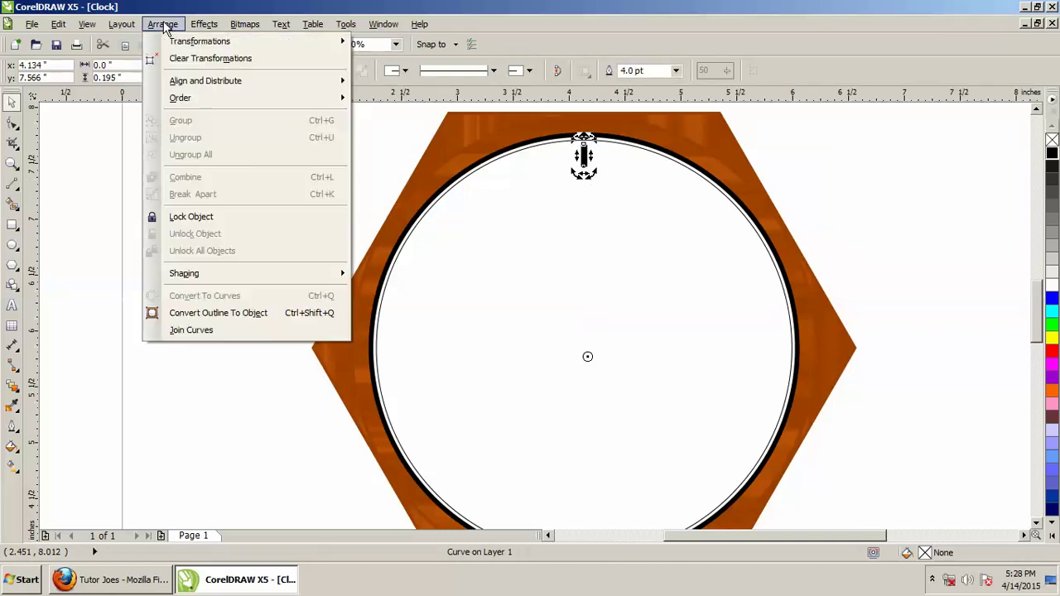
pyautogui.moveTo(176, 46)
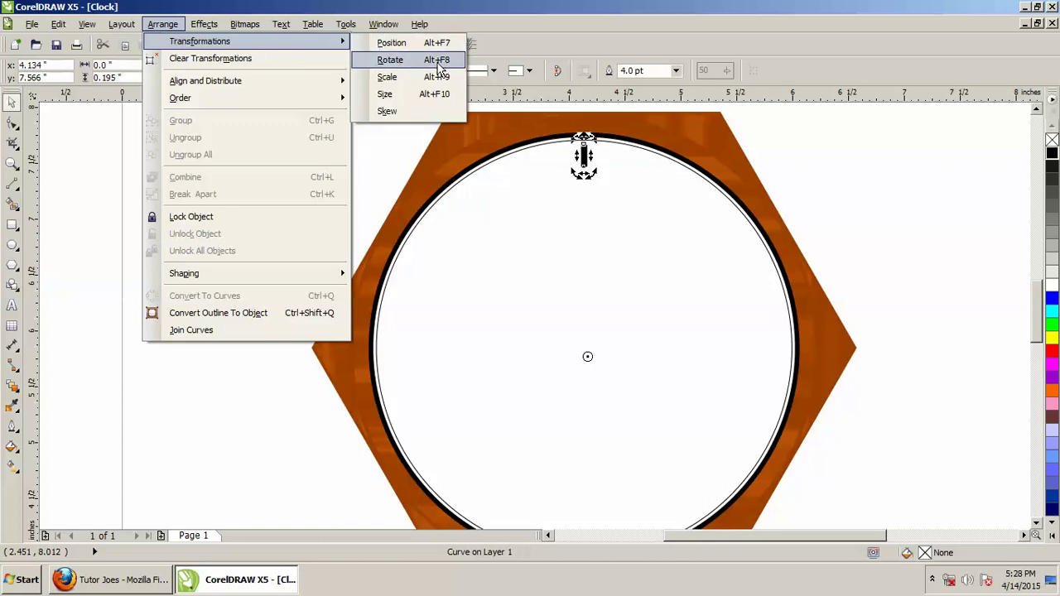
pyautogui.click(390, 60)
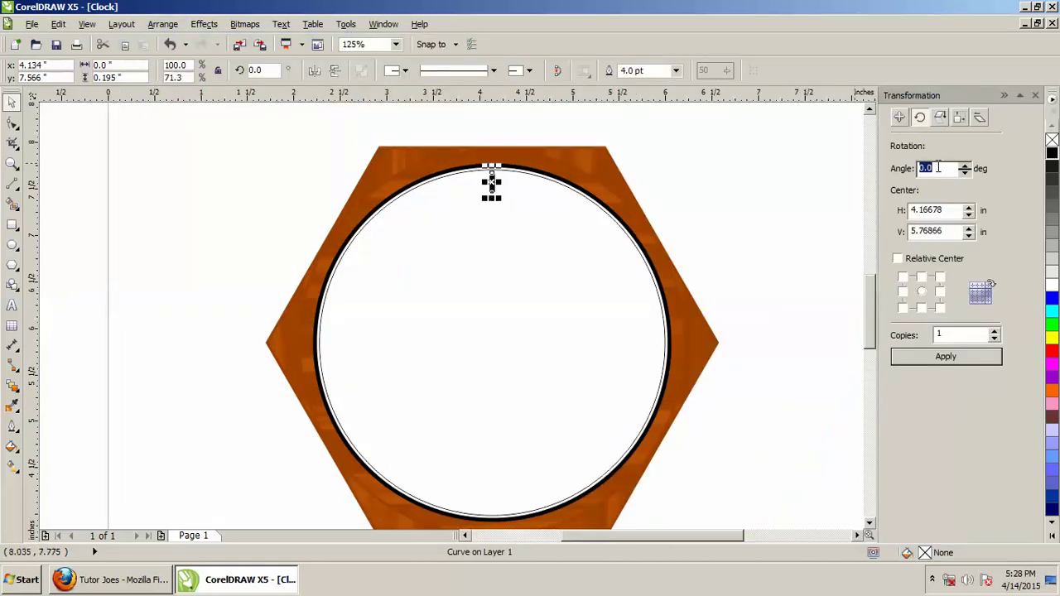
pyautogui.write('30')
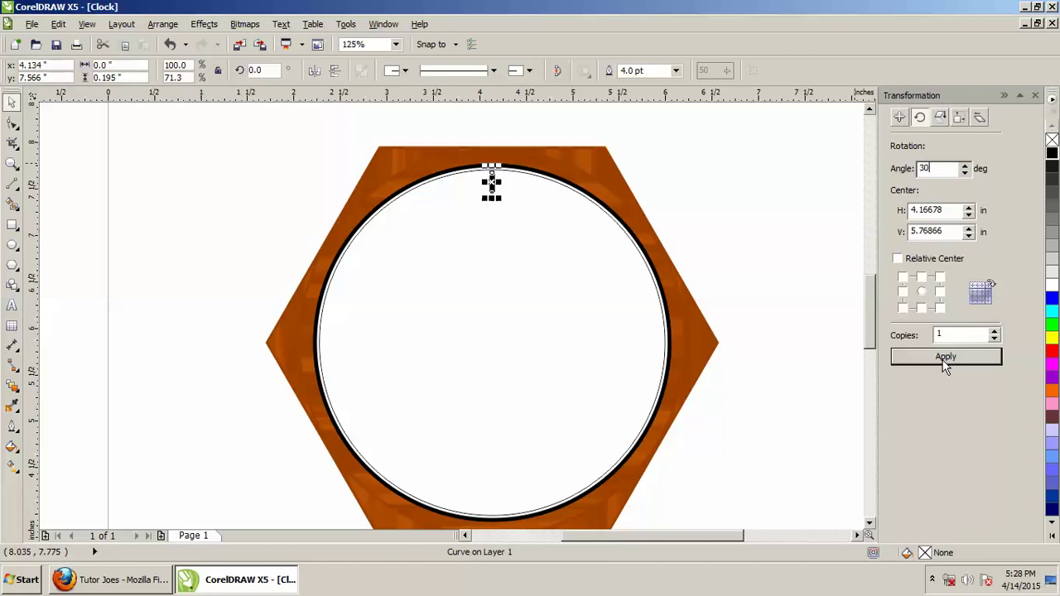
# - Try to make eleven successive copies of the tick mark around the dial, each rotated 30 degrees about the roughly placed center
pyautogui.click(944, 361)
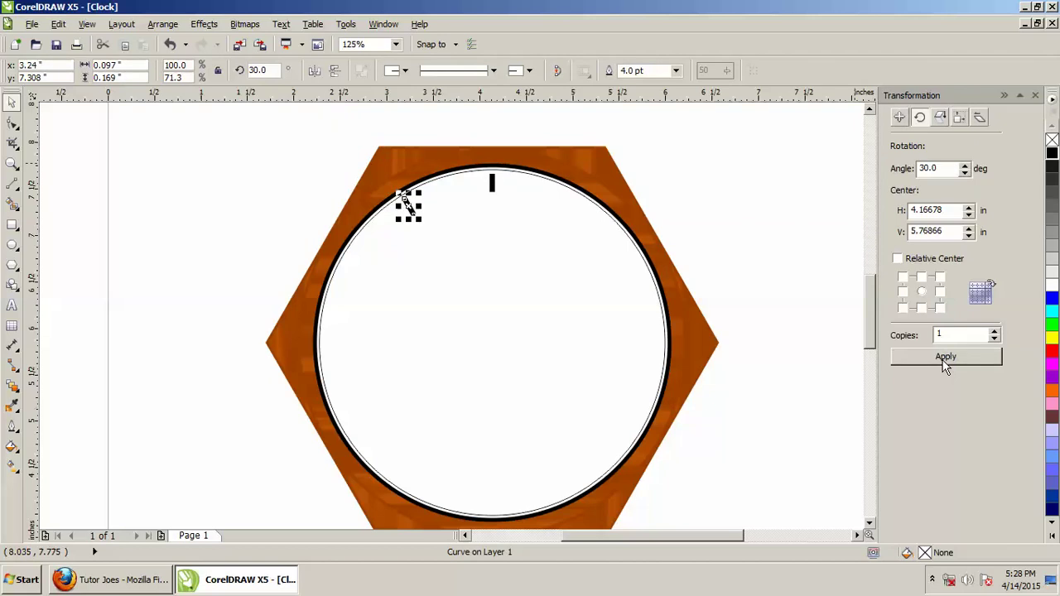
pyautogui.click(946, 357)
pyautogui.click(946, 357)
pyautogui.click(946, 357)
pyautogui.click(946, 357)
pyautogui.click(945, 361)
pyautogui.click(945, 361)
pyautogui.click(945, 361)
pyautogui.click(946, 360)
pyautogui.click(945, 359)
pyautogui.click(946, 360)
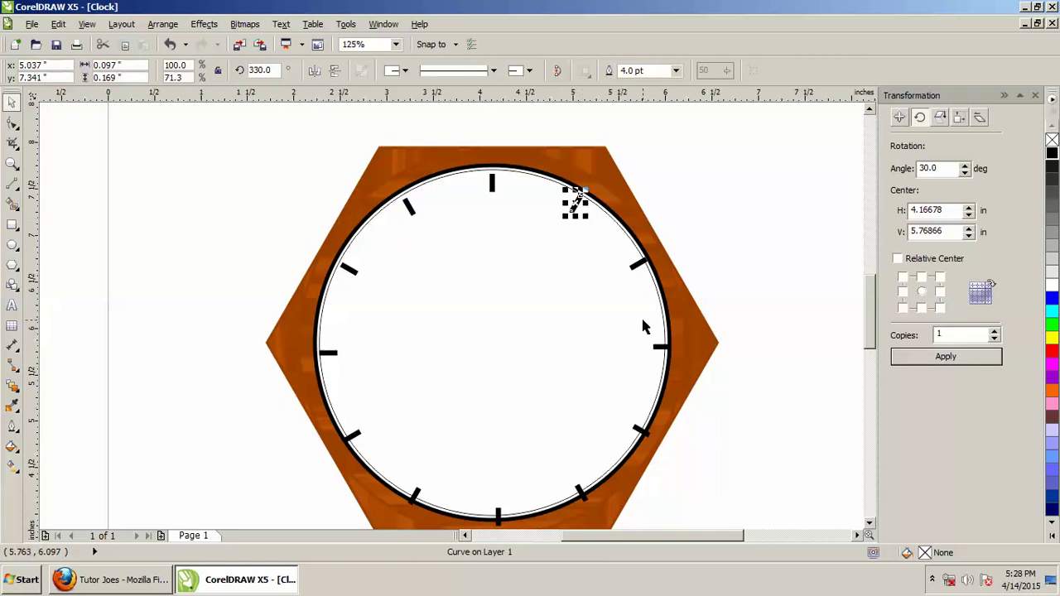
# - Undo all eleven rotated tick mark copies, leaving only the 12 o'clock tick
pyautogui.hotkey('ctrl', 'z')
pyautogui.hotkey('ctrl', 'z')
pyautogui.hotkey('ctrl', 'z')
pyautogui.hotkey('ctrl', 'z')
pyautogui.hotkey('ctrl', 'z')
pyautogui.hotkey('ctrl', 'z')
pyautogui.hotkey('ctrl', 'z')
pyautogui.hotkey('ctrl', 'z')
pyautogui.hotkey('ctrl', 'z')
pyautogui.hotkey('ctrl', 'z')
pyautogui.hotkey('ctrl', 'z')
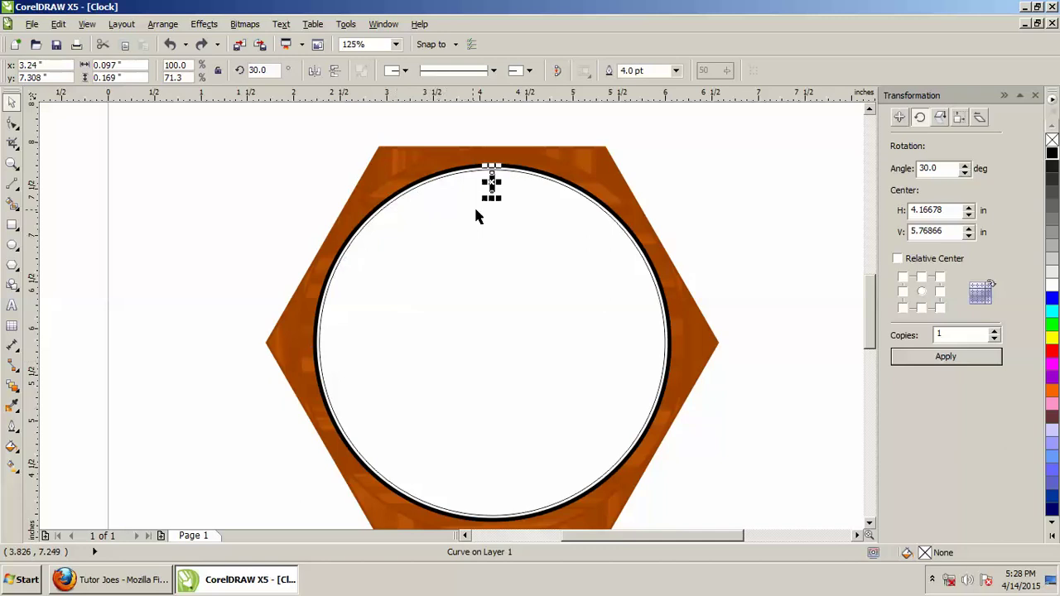
# - Reposition the tick mark's rotation center exactly on the dial's center, at H 4.13386 and V 5.84646 inches
pyautogui.click(490, 158)
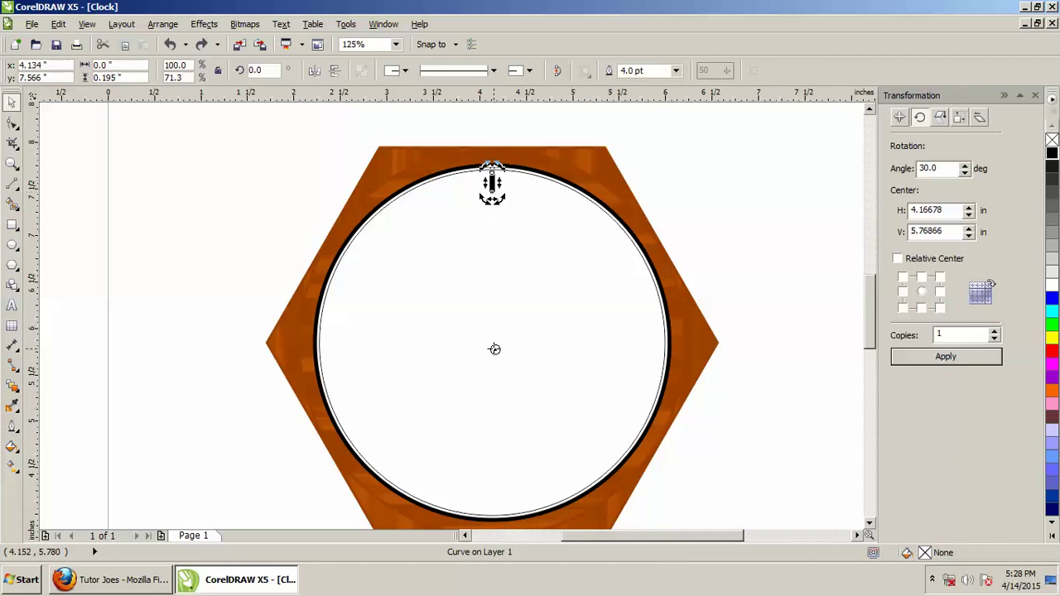
pyautogui.moveTo(495, 348); pyautogui.dragTo(495, 350)
pyautogui.click(495, 351)
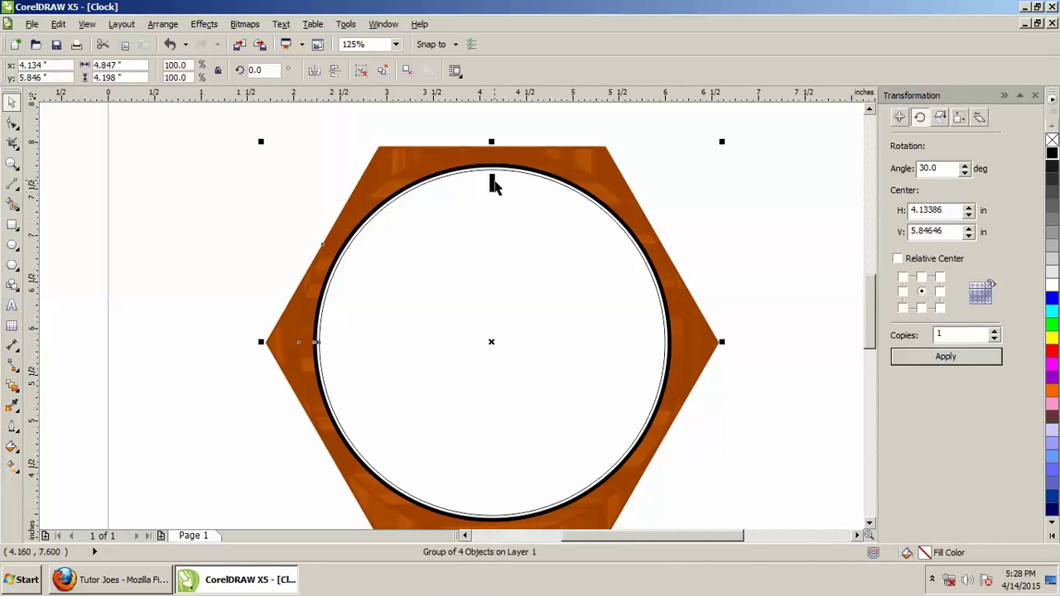
pyautogui.click(492, 181)
pyautogui.click(492, 182)
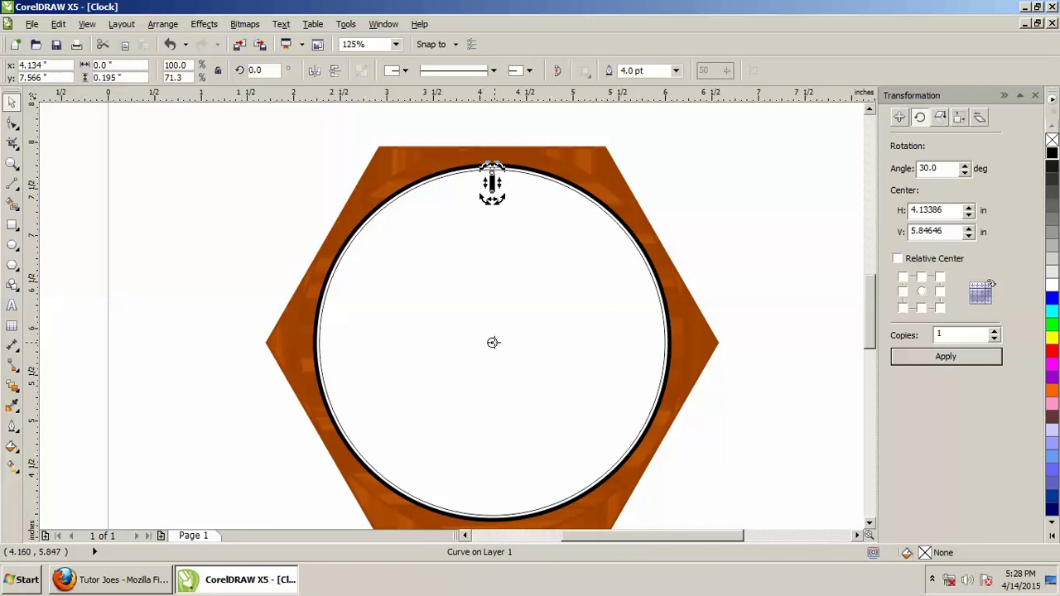
pyautogui.click(494, 336)
pyautogui.click(492, 184)
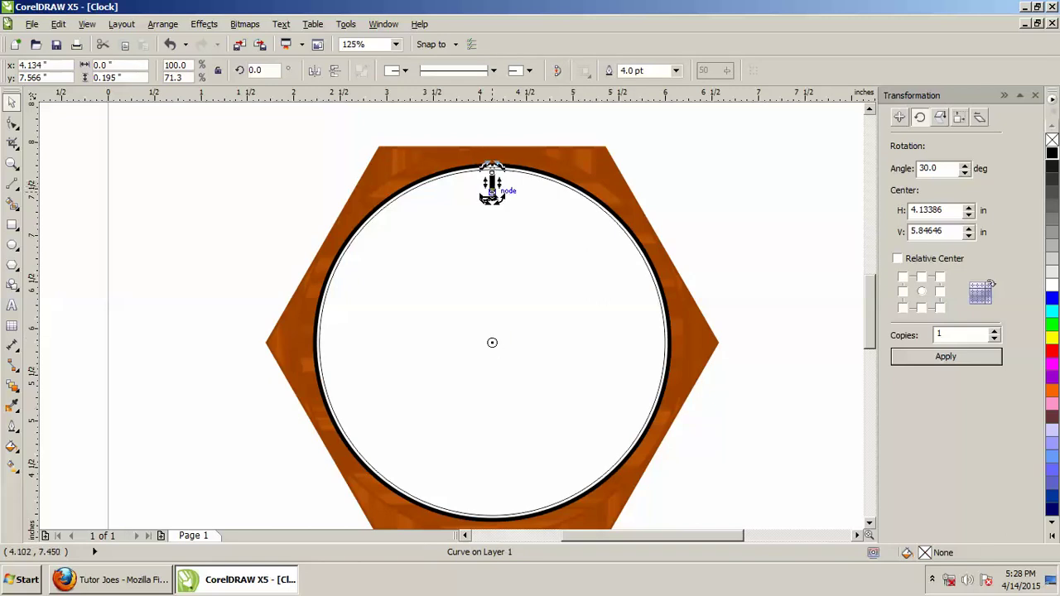
pyautogui.click(494, 337)
# - Make eleven successive copies of the tick mark, each rotated 30 degrees about the dial's center, then deselect the last one
pyautogui.click(953, 365)
pyautogui.click(953, 364)
pyautogui.click(953, 364)
pyautogui.click(952, 364)
pyautogui.click(952, 358)
pyautogui.click(953, 358)
pyautogui.click(953, 357)
pyautogui.click(952, 357)
pyautogui.click(953, 358)
pyautogui.click(952, 358)
pyautogui.click(952, 358)
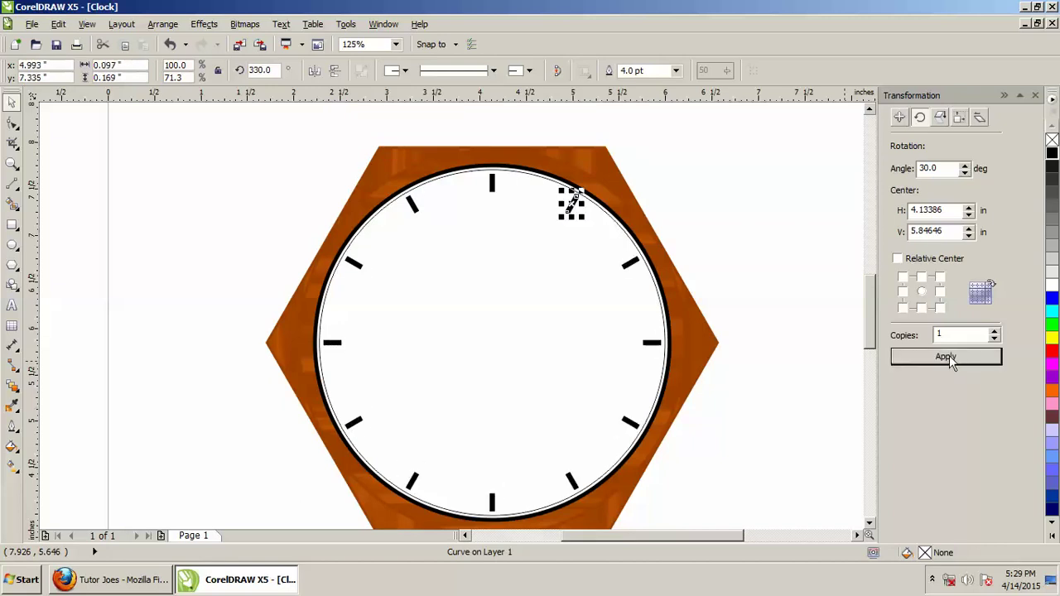
pyautogui.click(818, 292)
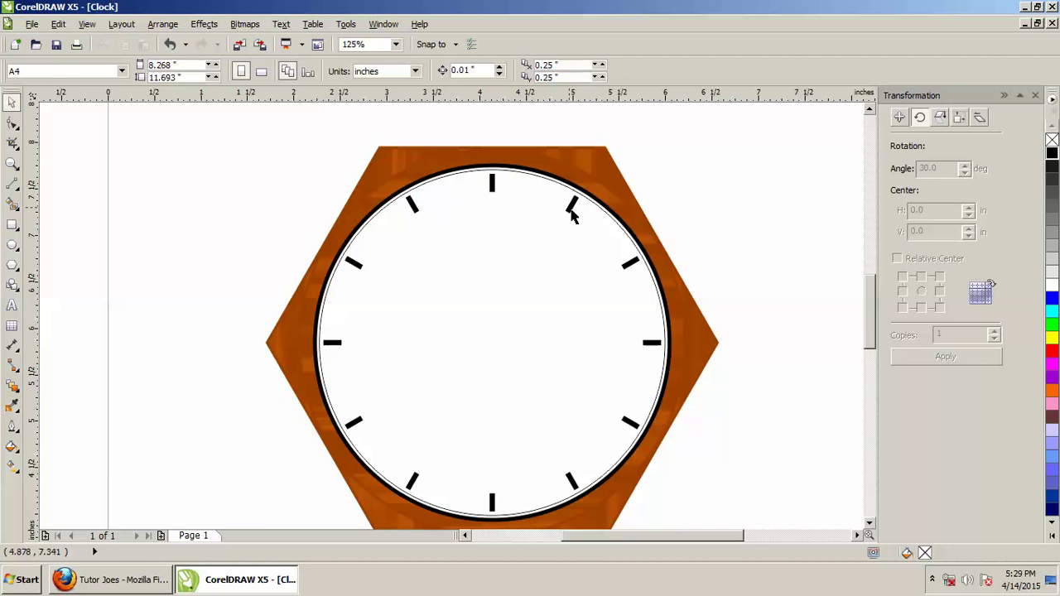
# - Switch to the Tutor Joes page in Firefox and clear the highlight on its title line
pyautogui.scroll(-5, 696, 298)
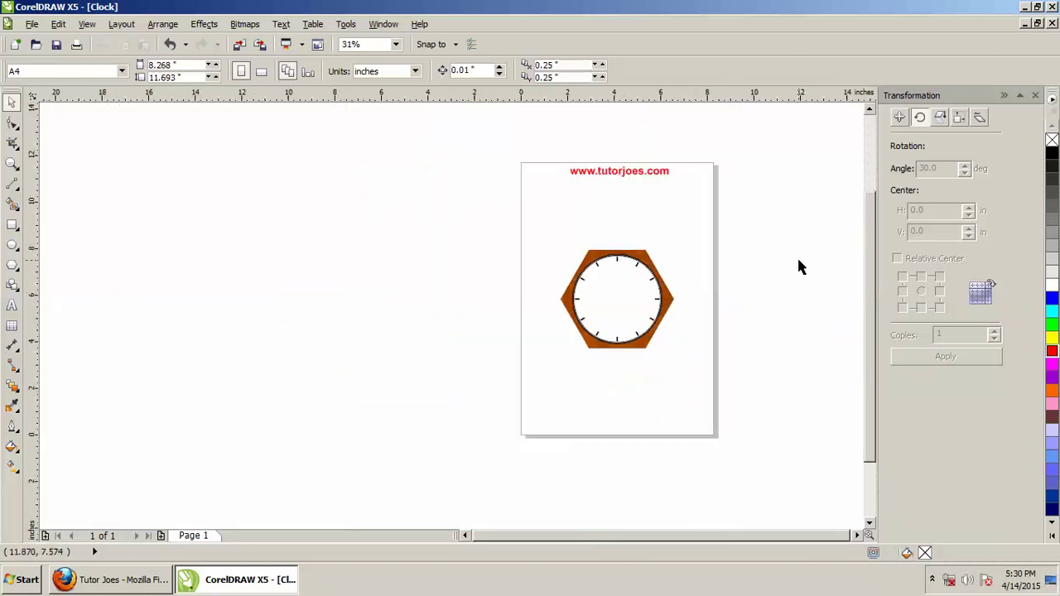
pyautogui.click(93, 582)
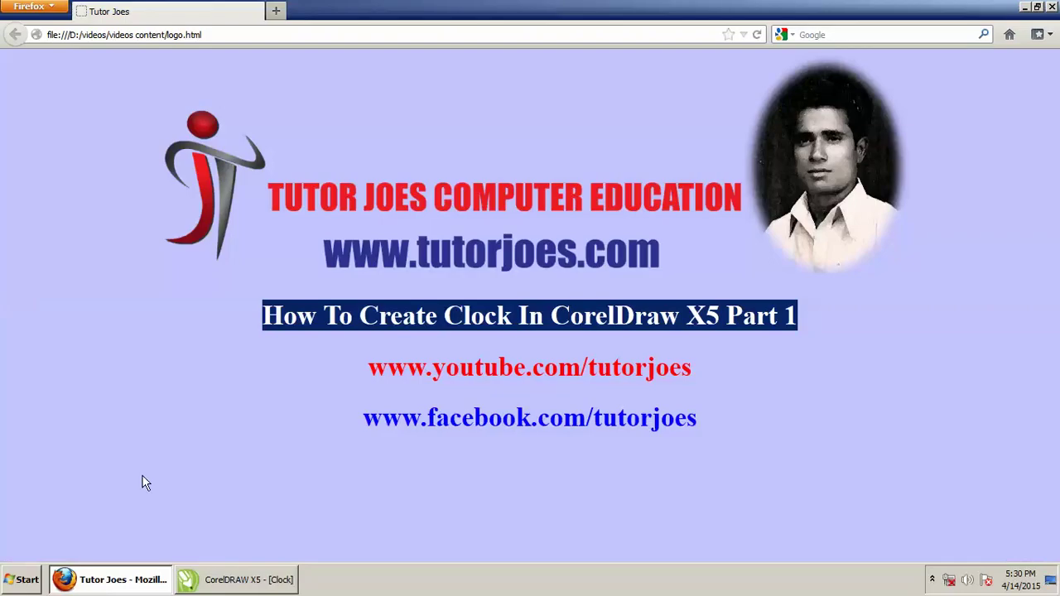
pyautogui.click(459, 331)
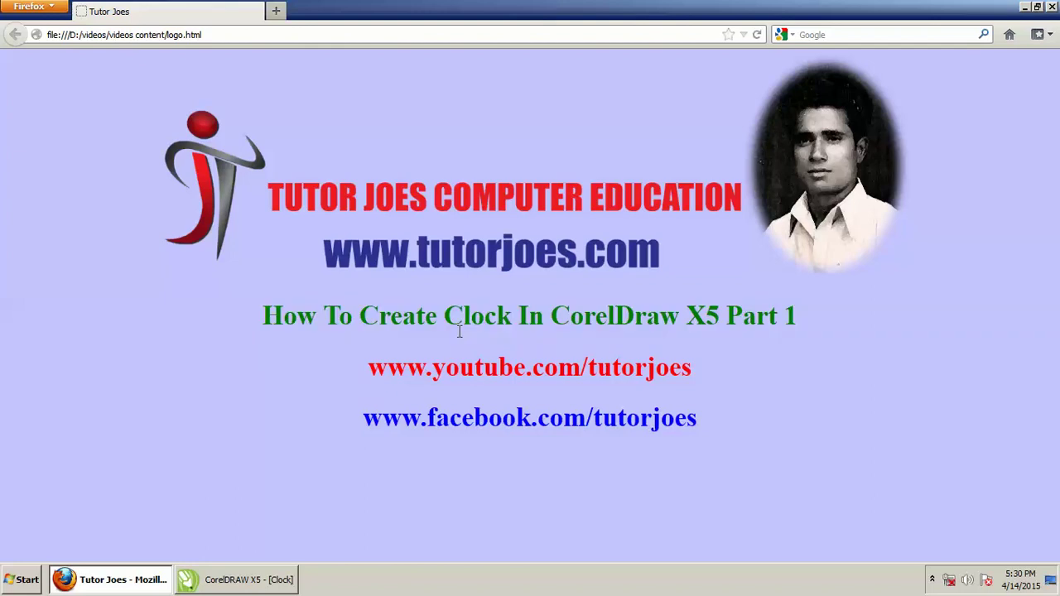